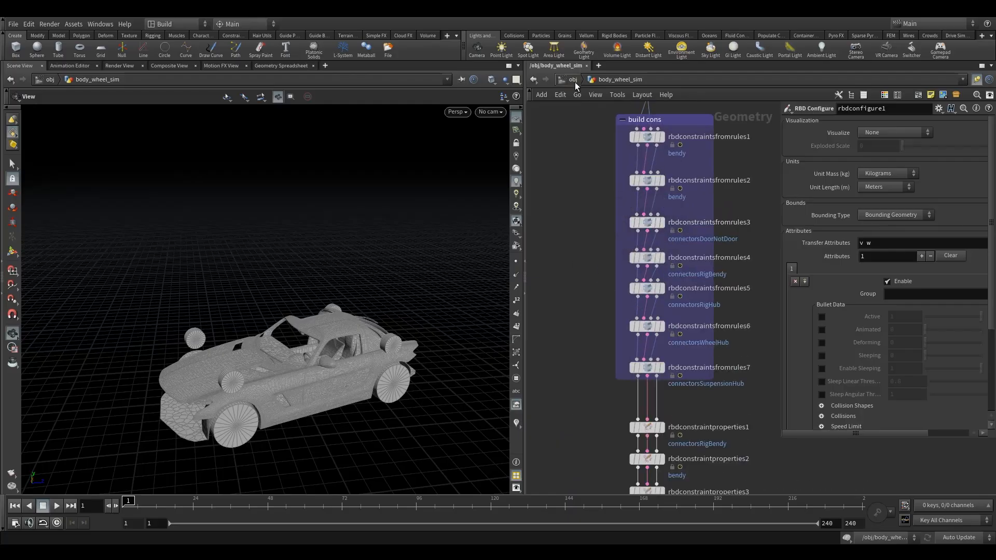
Step: Review the body_fracture network, including its timeshift1 node and the for-each fracturing loop, and return to the object level
{"action": "left_click", "coordinate": [574, 79]}
{"action": "double_click", "coordinate": [614, 221]}
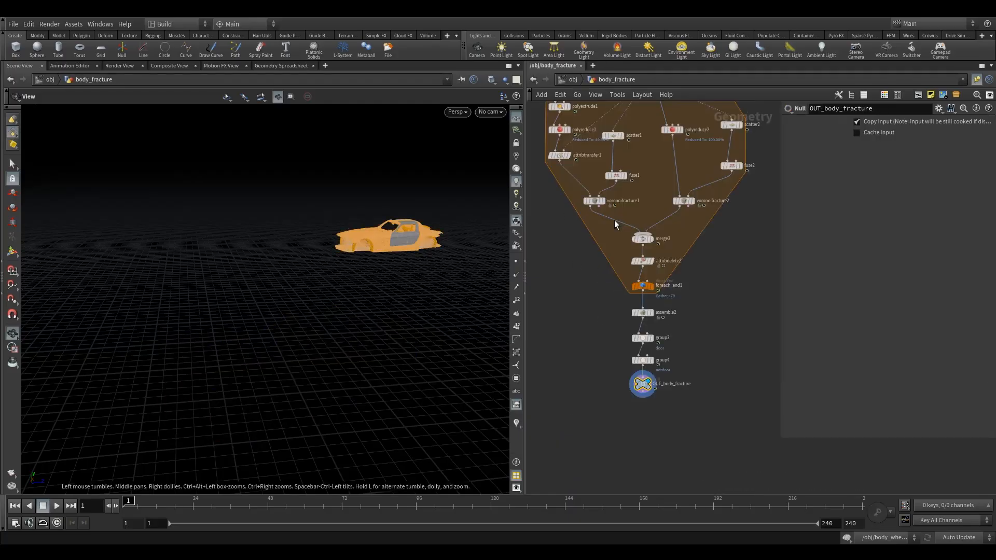
{"action": "scroll", "coordinate": [637, 239], "scroll_direction": "up", "scroll_amount": 6}
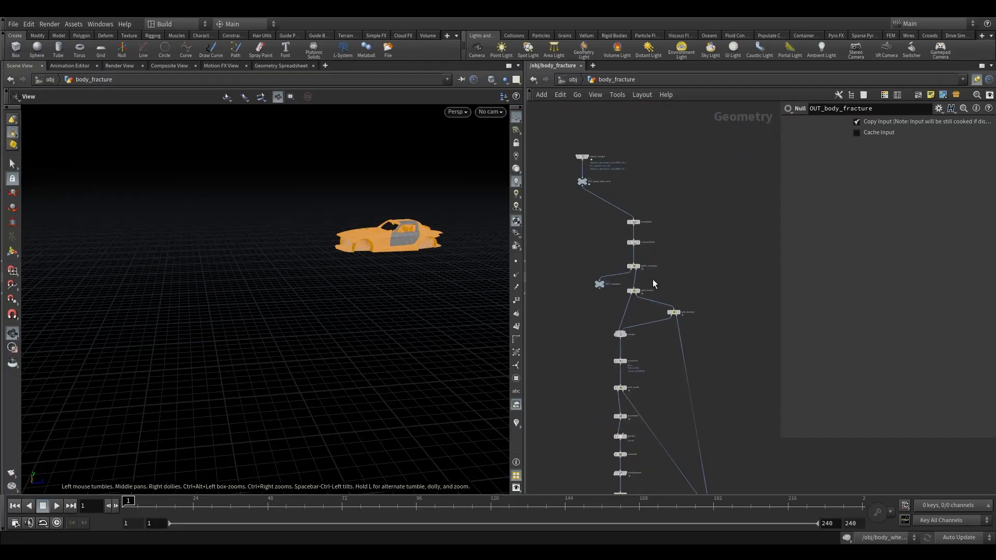
{"action": "left_click", "coordinate": [595, 108]}
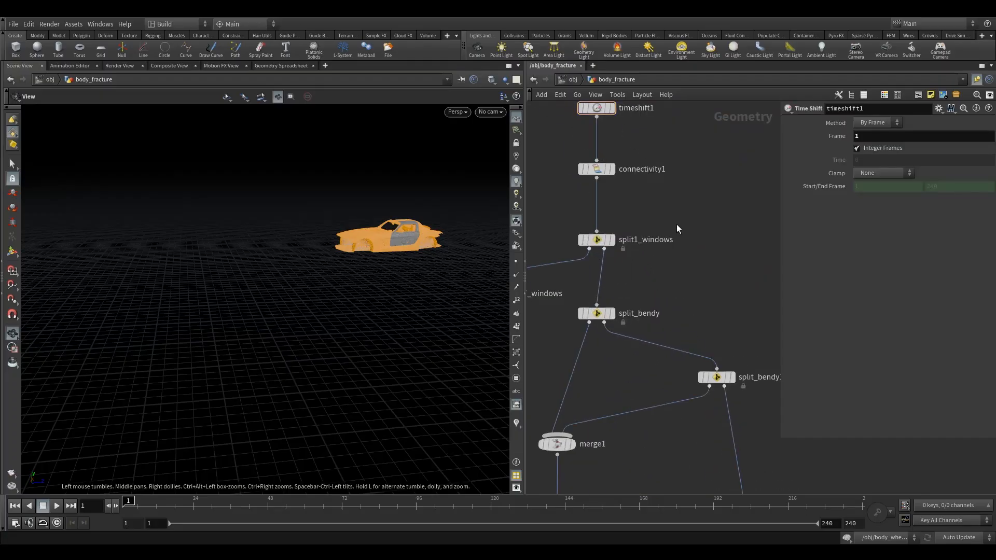
{"action": "scroll", "coordinate": [690, 208], "scroll_direction": "down", "scroll_amount": 3}
{"action": "scroll", "coordinate": [672, 234], "scroll_direction": "down", "scroll_amount": 3}
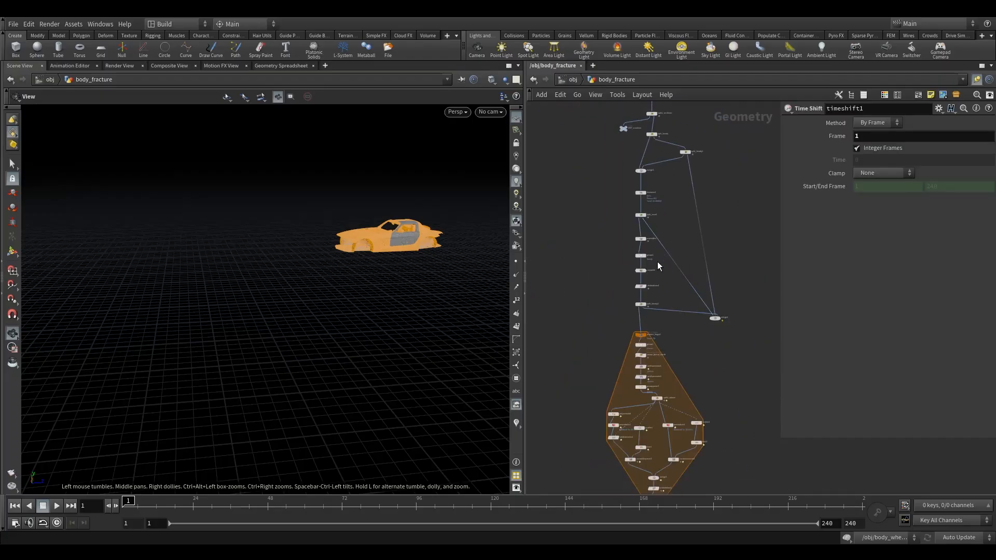
{"action": "scroll", "coordinate": [658, 331], "scroll_direction": "up", "scroll_amount": 5}
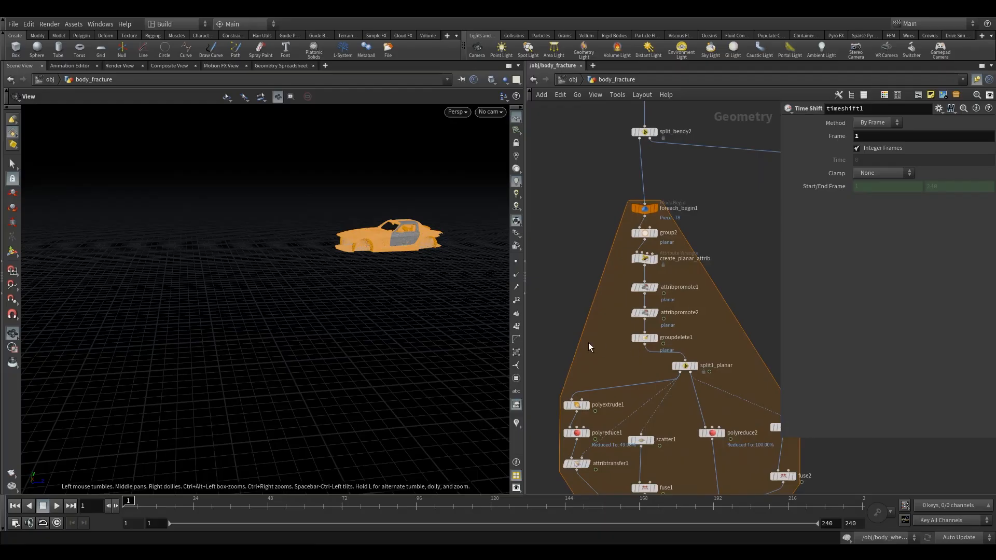
{"action": "scroll", "coordinate": [602, 343], "scroll_direction": "down", "scroll_amount": 4}
{"action": "middle_click_drag", "start_coordinate": [714, 391], "coordinate": [691, 300]}
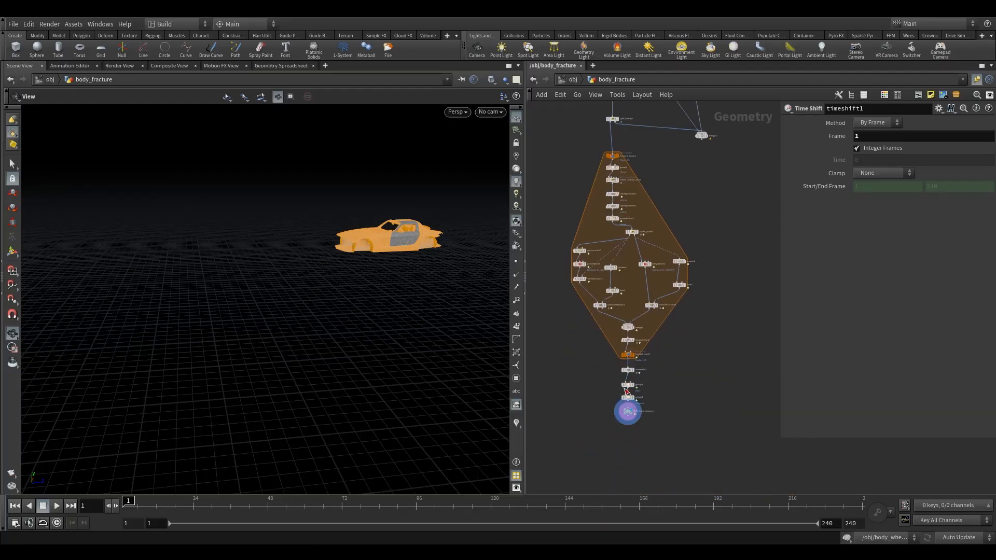
{"action": "scroll", "coordinate": [626, 391], "scroll_direction": "up", "scroll_amount": 5}
{"action": "left_click", "coordinate": [580, 83]}
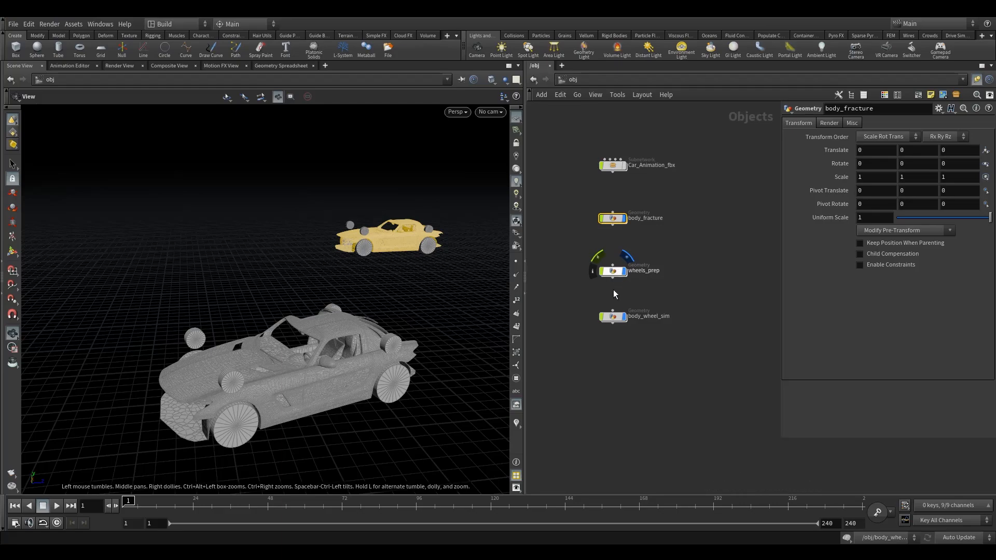
Step: Open the body_wheel_sim network and insert a Time Shift node between pointdeform1 and rbdunpack1
{"action": "double_click", "coordinate": [612, 318]}
{"action": "scroll", "coordinate": [577, 257], "scroll_direction": "down", "scroll_amount": 5}
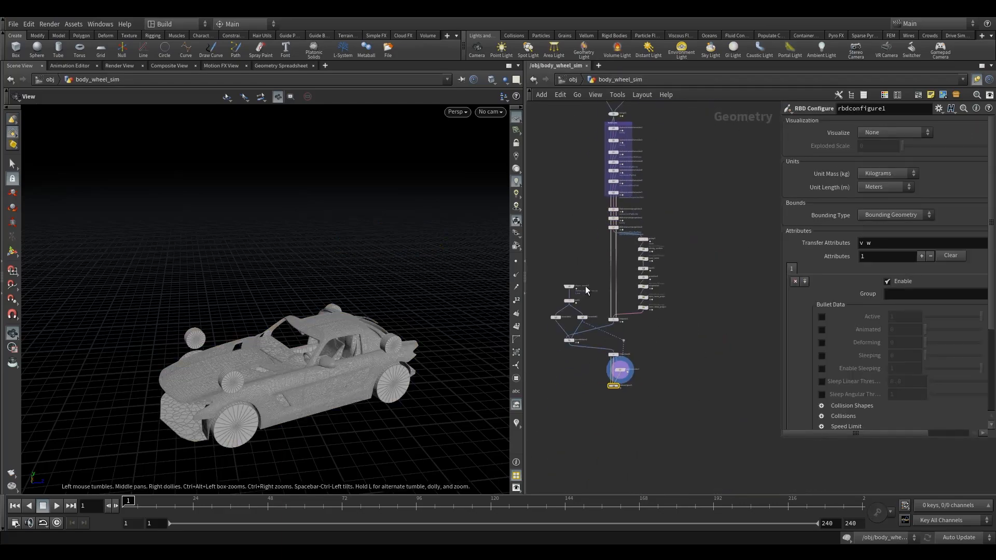
{"action": "scroll", "coordinate": [597, 348], "scroll_direction": "up", "scroll_amount": 5}
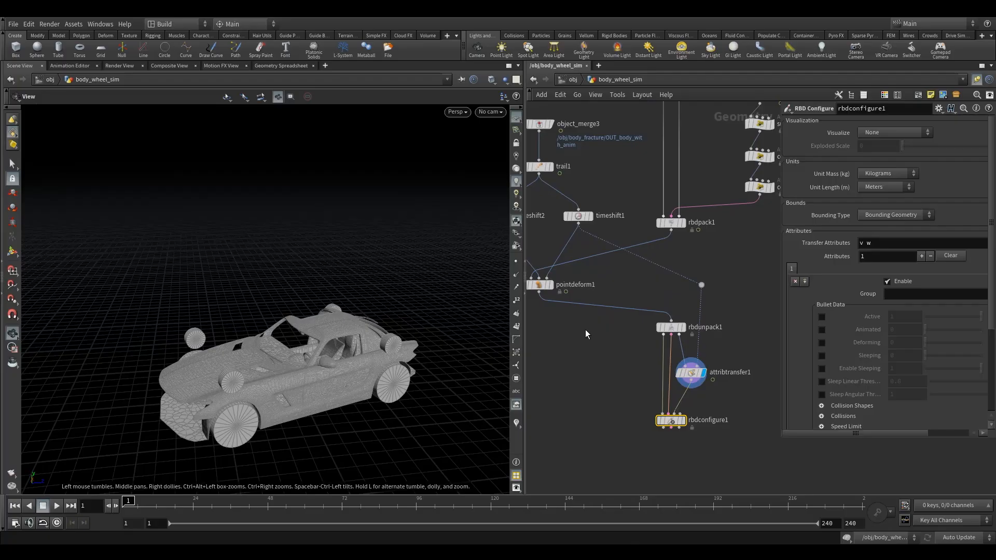
{"action": "key", "text": "Tab"}
{"action": "type", "text": "tim"}
{"action": "left_click", "coordinate": [677, 125]}
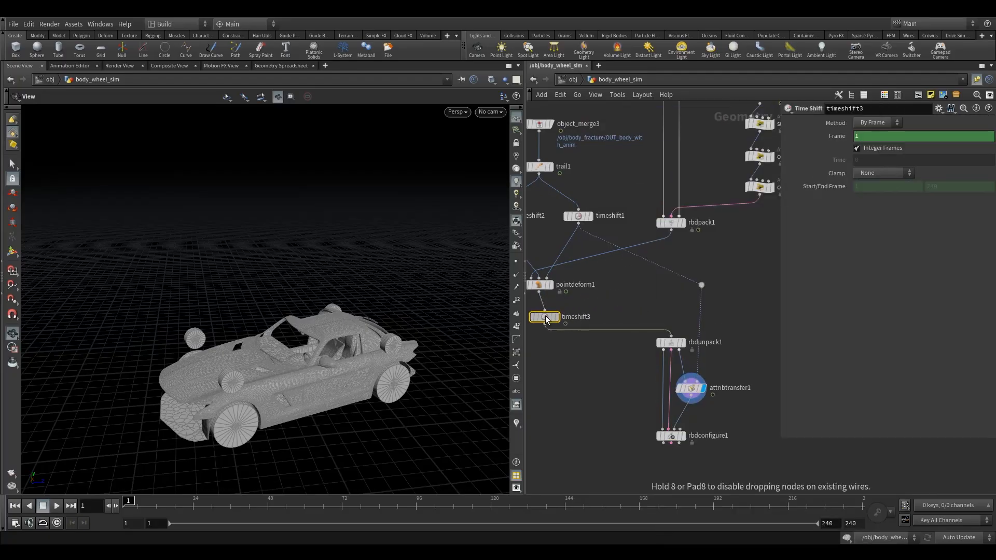
{"action": "left_click", "coordinate": [546, 319]}
Step: Delete the channels on timeshift3's Frame parameter so it holds frame 1, and scrub the timeline to check it
{"action": "right_click", "coordinate": [850, 136]}
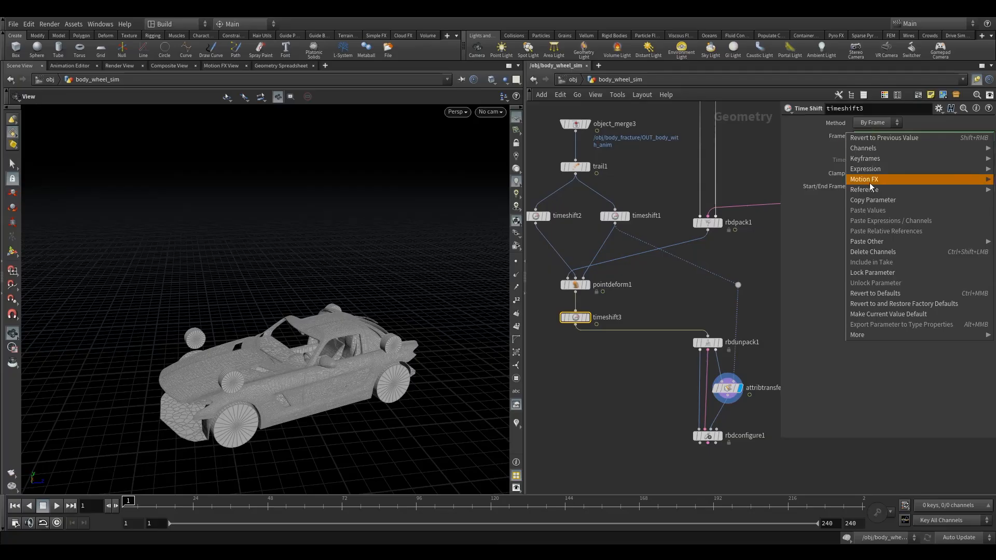
{"action": "left_click", "coordinate": [872, 252]}
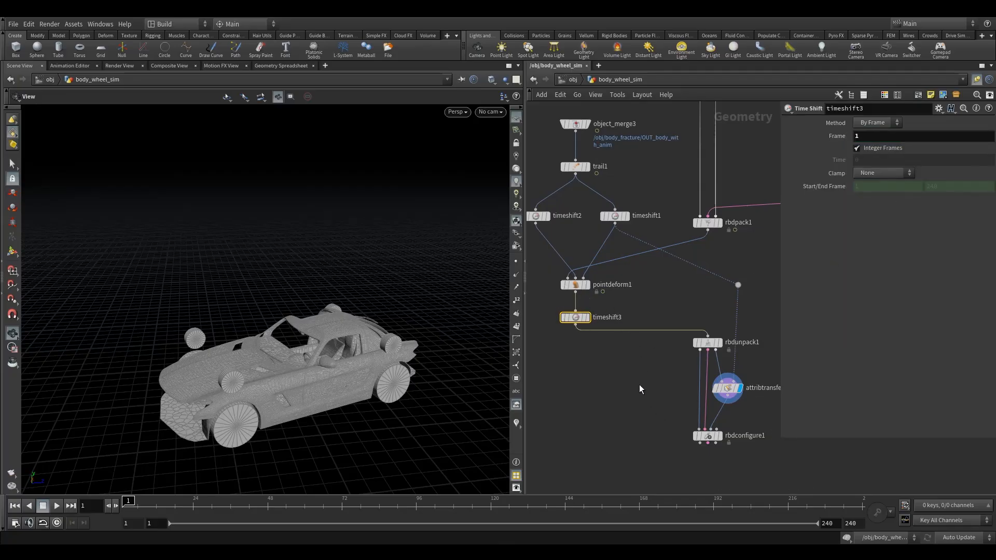
{"action": "scroll", "coordinate": [646, 399], "scroll_direction": "down", "scroll_amount": 4}
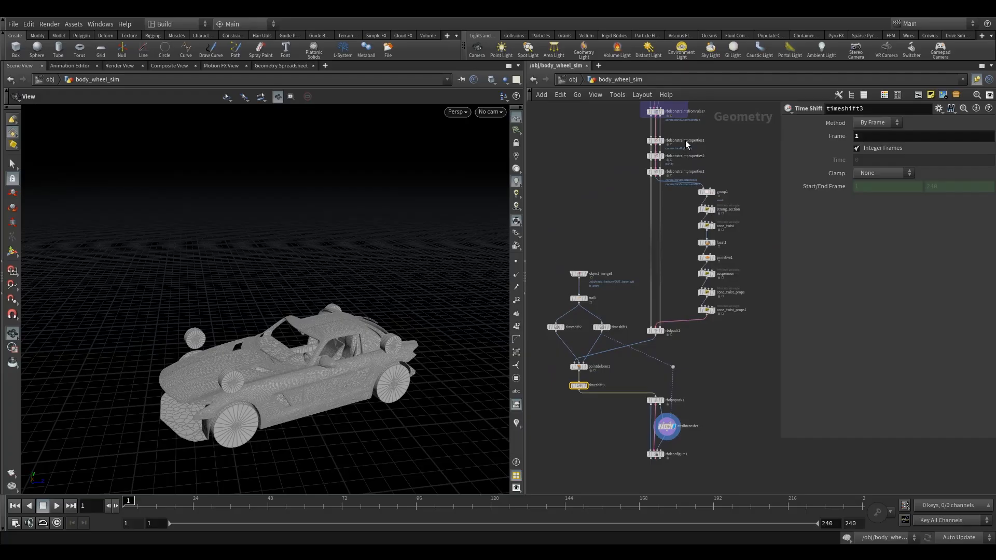
{"action": "mouse_move", "coordinate": [205, 503]}
{"action": "left_mouse_down"}
{"action": "mouse_move", "coordinate": [279, 503]}
{"action": "mouse_move", "coordinate": [131, 508]}
{"action": "left_mouse_up"}
Step: Display the rbdconfigure1 node and widen and lengthen its parameter area to expose more settings
{"action": "scroll", "coordinate": [583, 362], "scroll_direction": "up", "scroll_amount": 5}
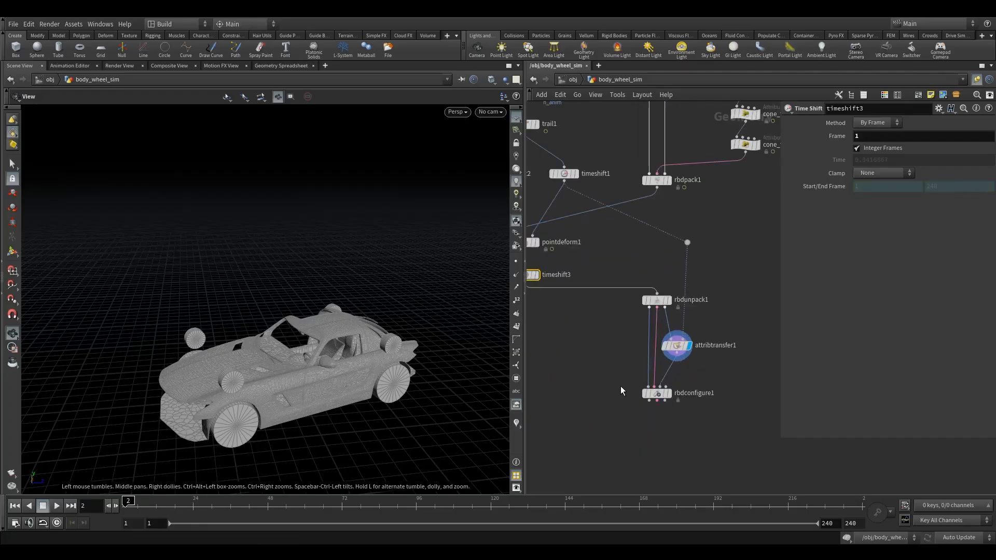
{"action": "left_click", "coordinate": [657, 393]}
{"action": "key", "text": "r"}
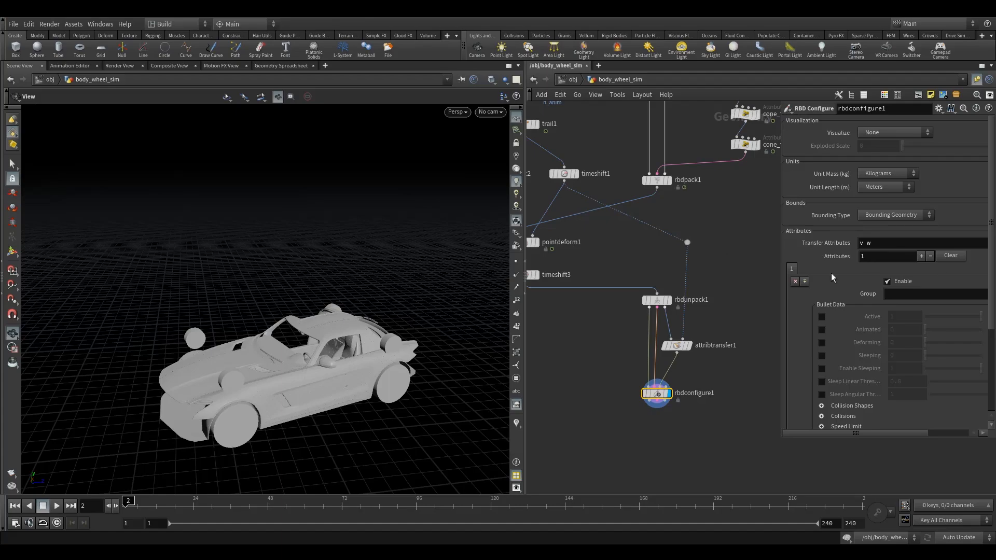
{"action": "scroll", "coordinate": [860, 285], "scroll_direction": "down", "scroll_amount": 1}
{"action": "left_click_drag", "start_coordinate": [777, 303], "coordinate": [720, 304]}
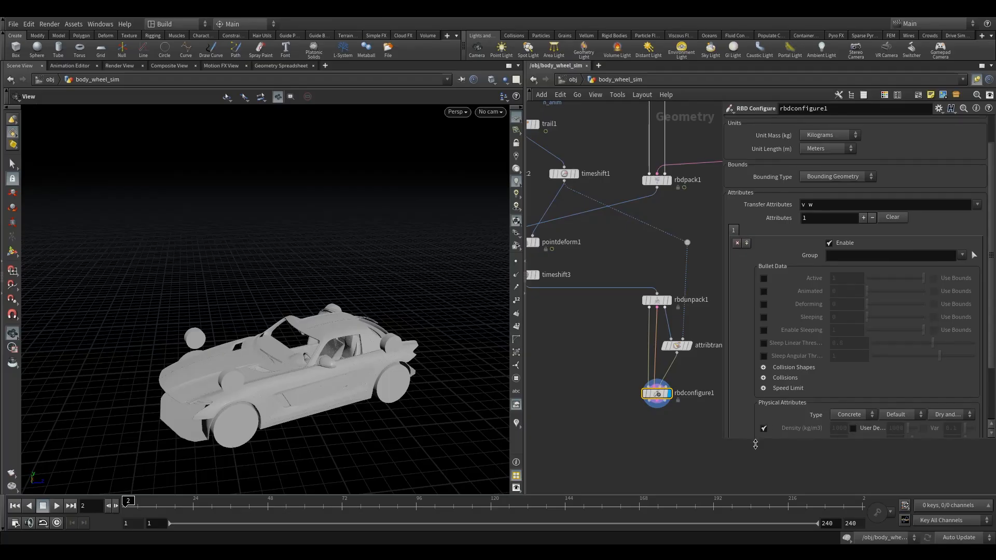
{"action": "left_click_drag", "start_coordinate": [758, 439], "coordinate": [757, 495]}
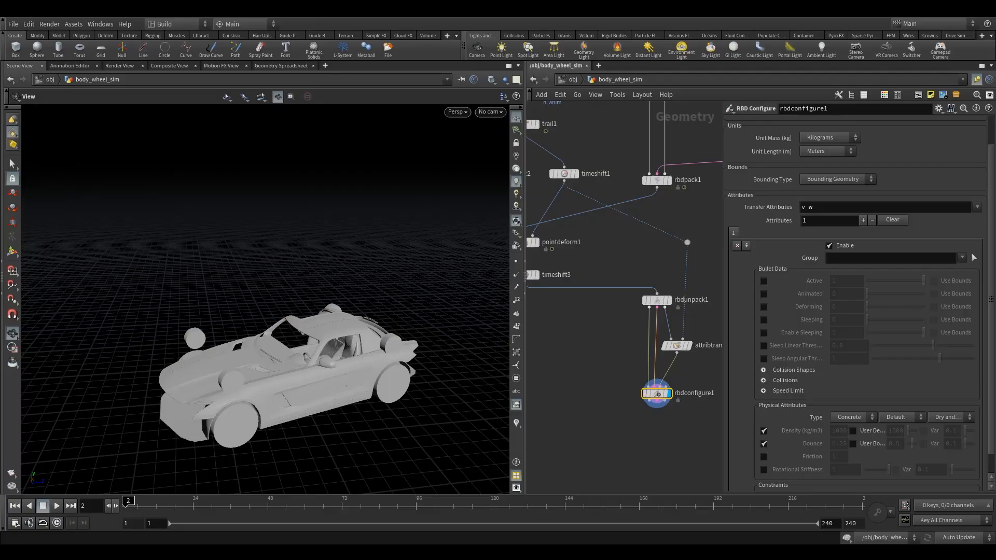
{"action": "left_click", "coordinate": [848, 258]}
{"action": "type", "text": "@name"}
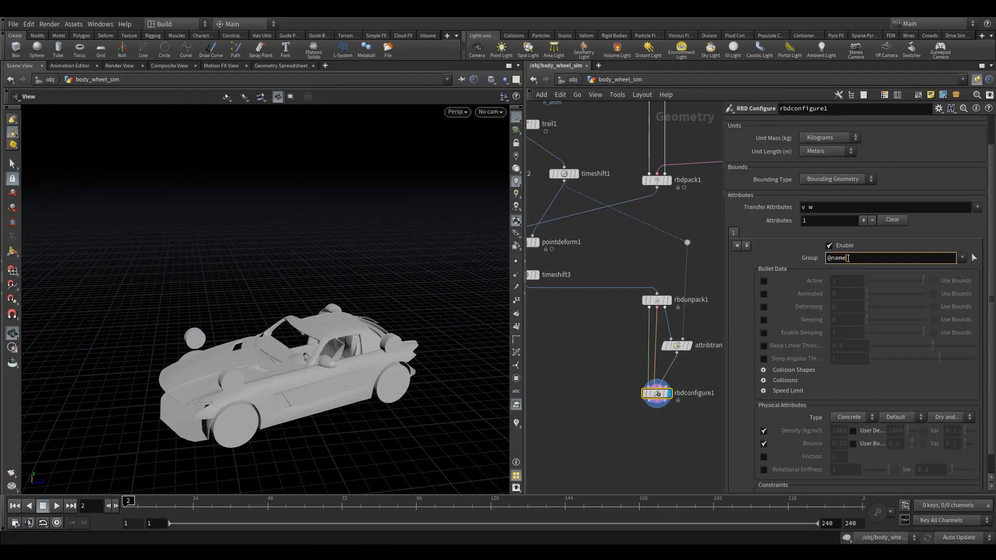
{"action": "type", "text": "=*rig*"}
{"action": "left_click_drag", "start_coordinate": [874, 258], "coordinate": [818, 268]}
{"action": "key", "text": "ctrl+c"}
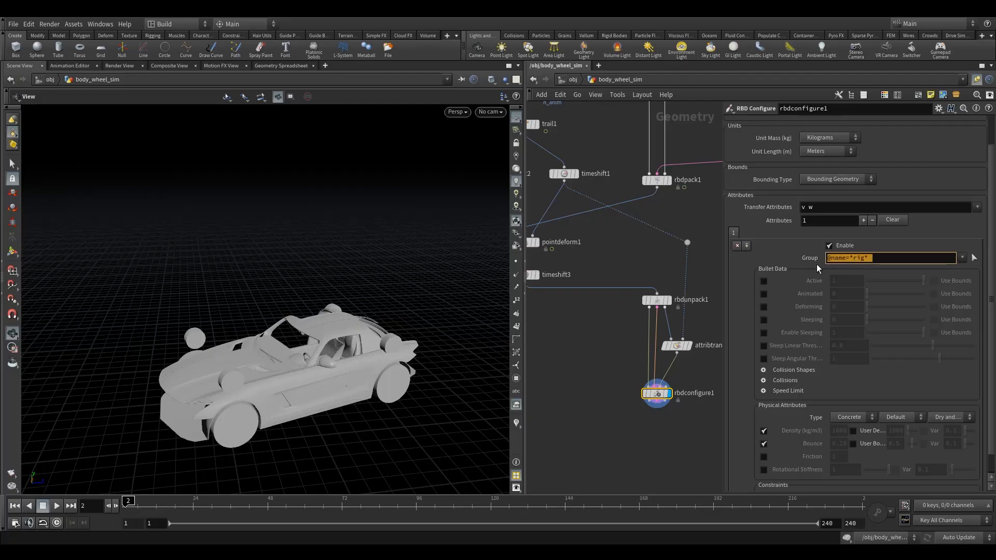
{"action": "left_click", "coordinate": [898, 259]}
{"action": "key", "text": "ctrl+v"}
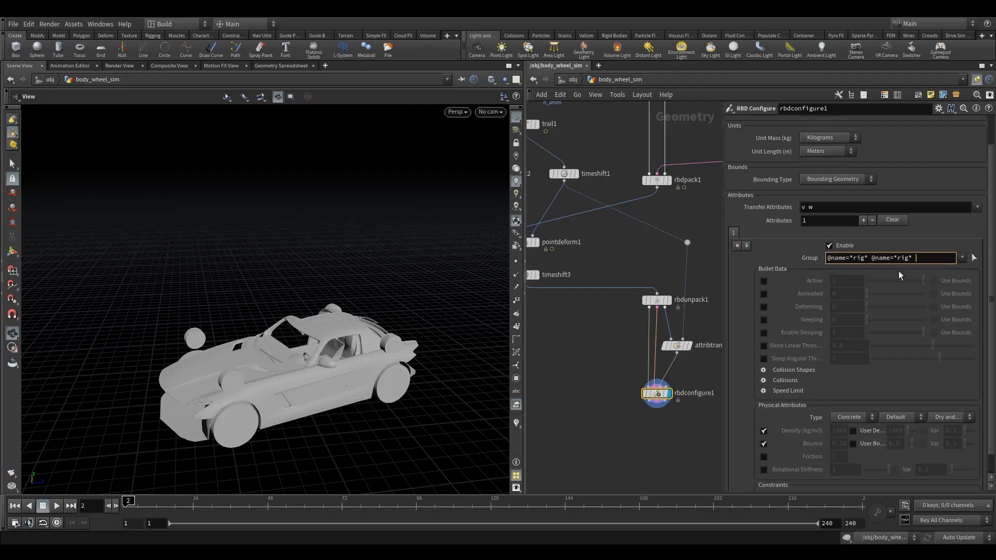
{"action": "left_click_drag", "start_coordinate": [908, 262], "coordinate": [896, 265]}
{"action": "type", "text": "suspension"}
{"action": "key", "text": "End"}
Step: Expand the Collisions settings, enable Collision Group and set it to rig for the rig and suspension pieces
{"action": "scroll", "coordinate": [820, 363], "scroll_direction": "down", "scroll_amount": 1}
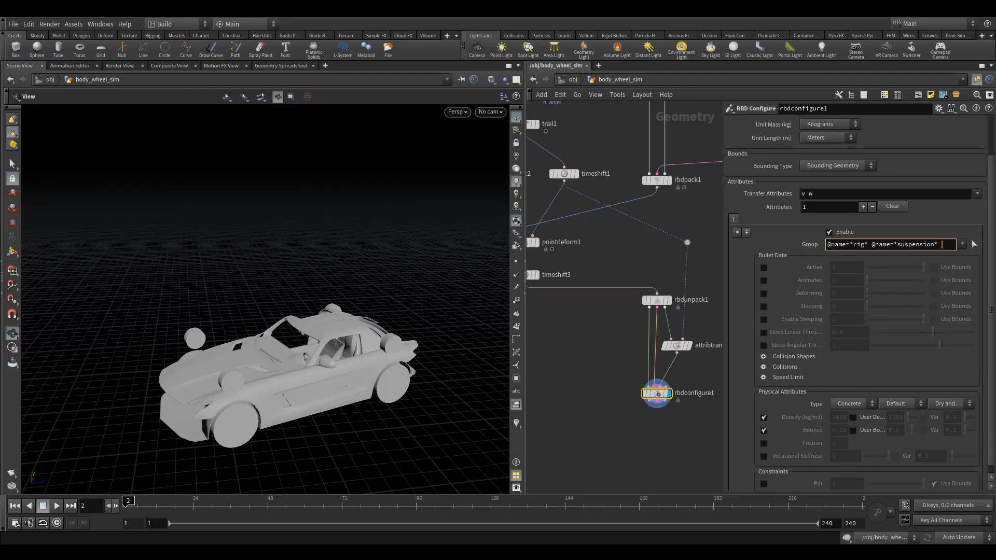
{"action": "scroll", "coordinate": [800, 363], "scroll_direction": "down", "scroll_amount": 4}
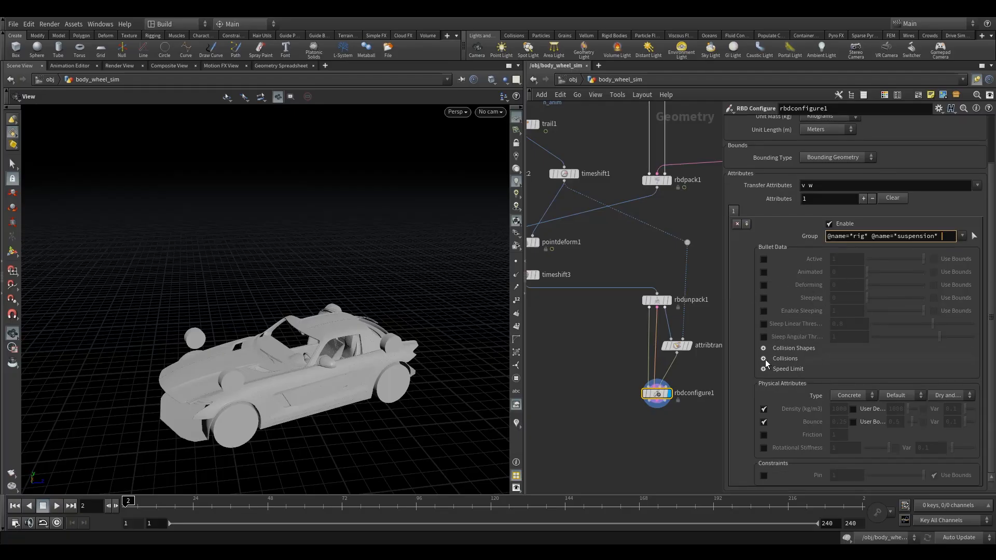
{"action": "left_click", "coordinate": [793, 359]}
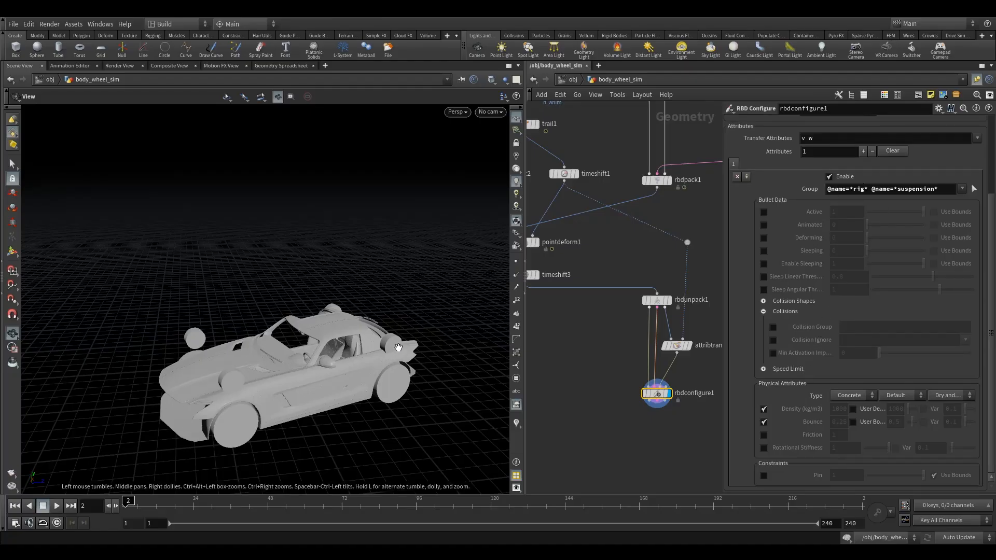
{"action": "left_click", "coordinate": [773, 327]}
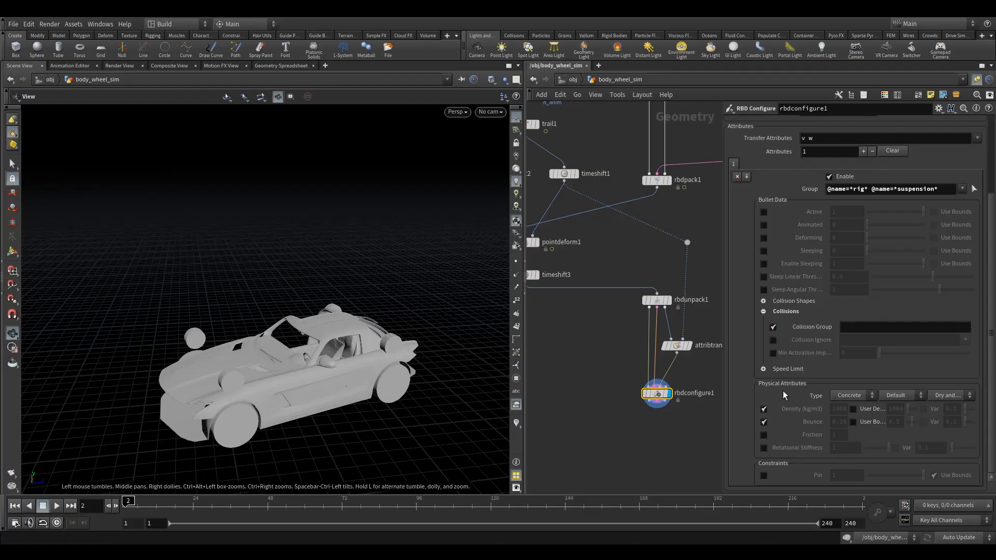
{"action": "left_click", "coordinate": [863, 329]}
{"action": "type", "text": "rig"}
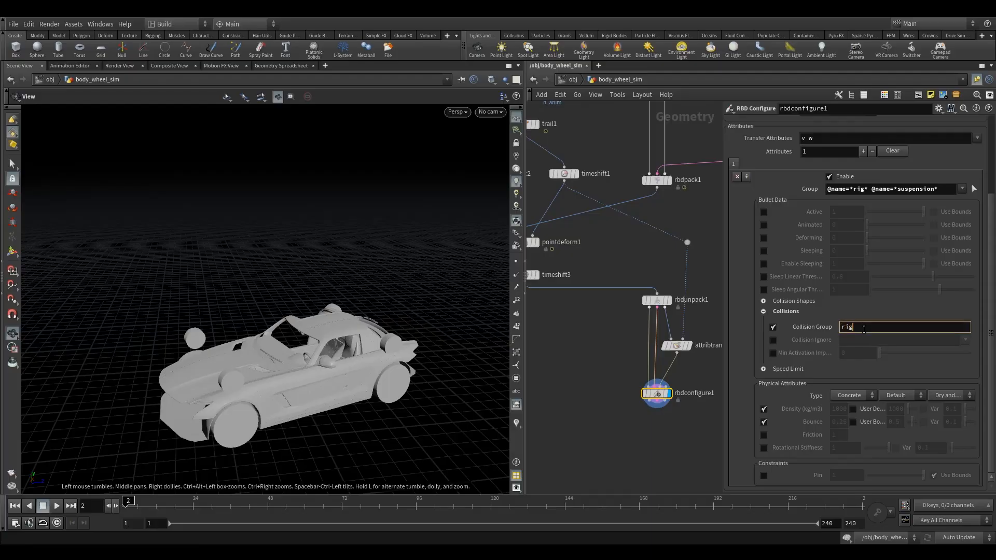
Step: Enable Collision Ignore for the rig and suspension pieces and set it to *
{"action": "left_click", "coordinate": [773, 340]}
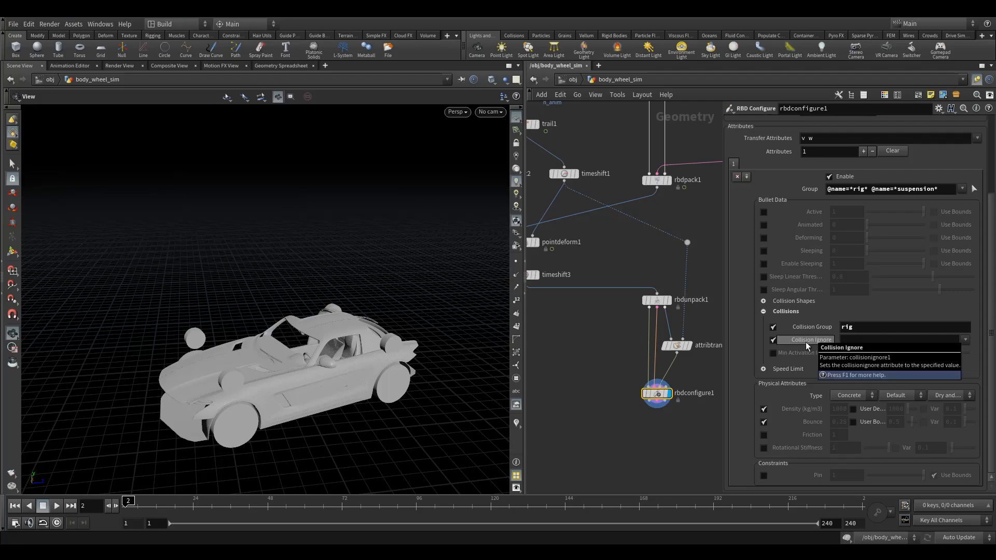
{"action": "left_click", "coordinate": [873, 340]}
{"action": "type", "text": "*"}
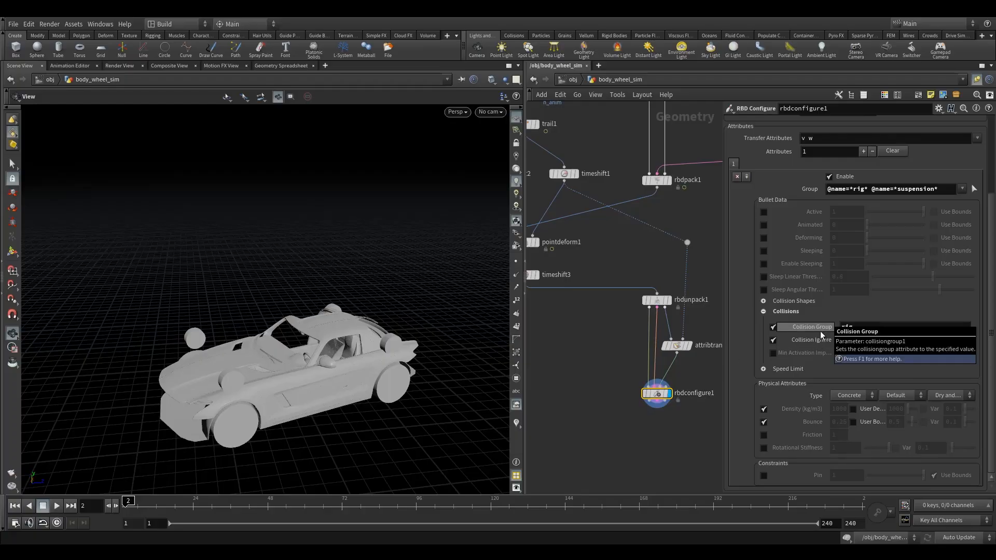
{"action": "left_click", "coordinate": [857, 328]}
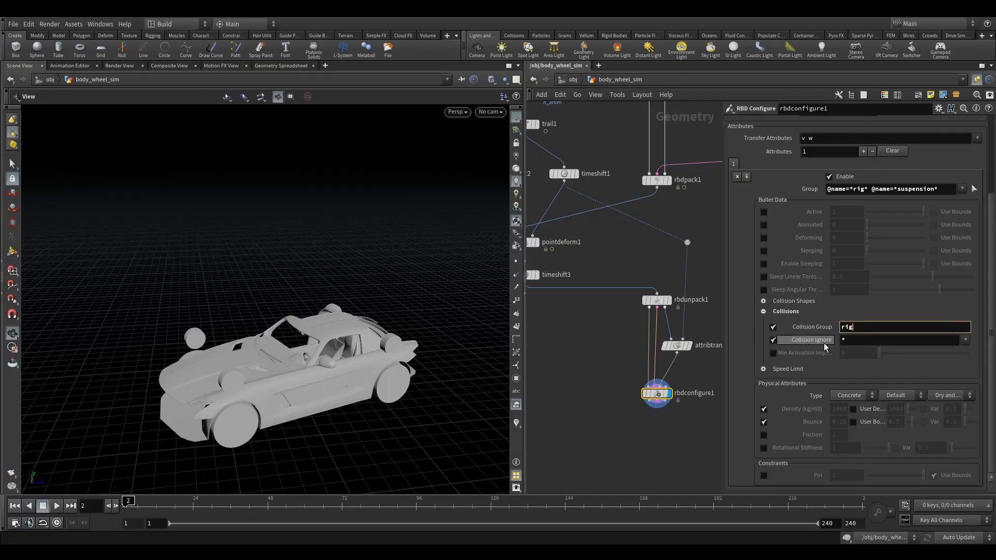
{"action": "left_click", "coordinate": [865, 340]}
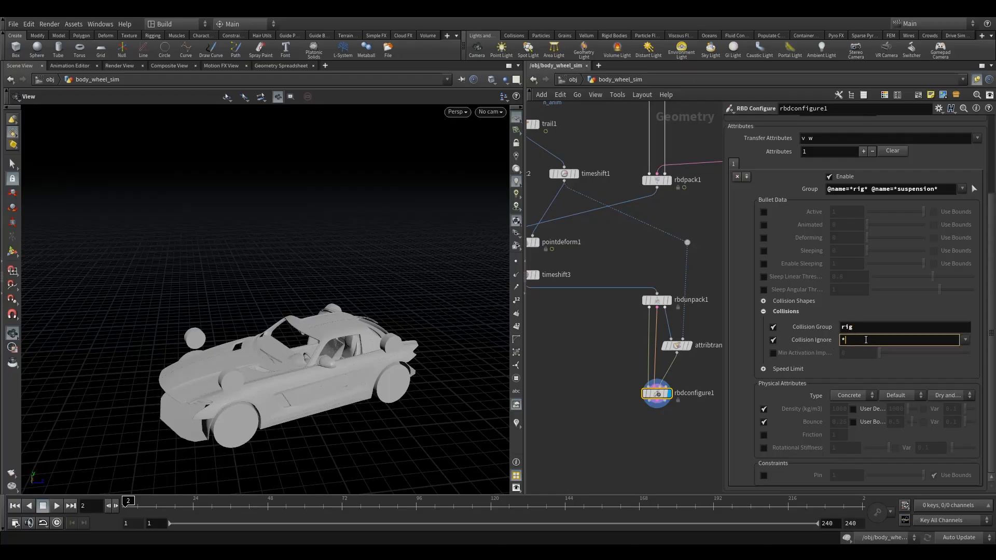
{"action": "left_click", "coordinate": [965, 340]}
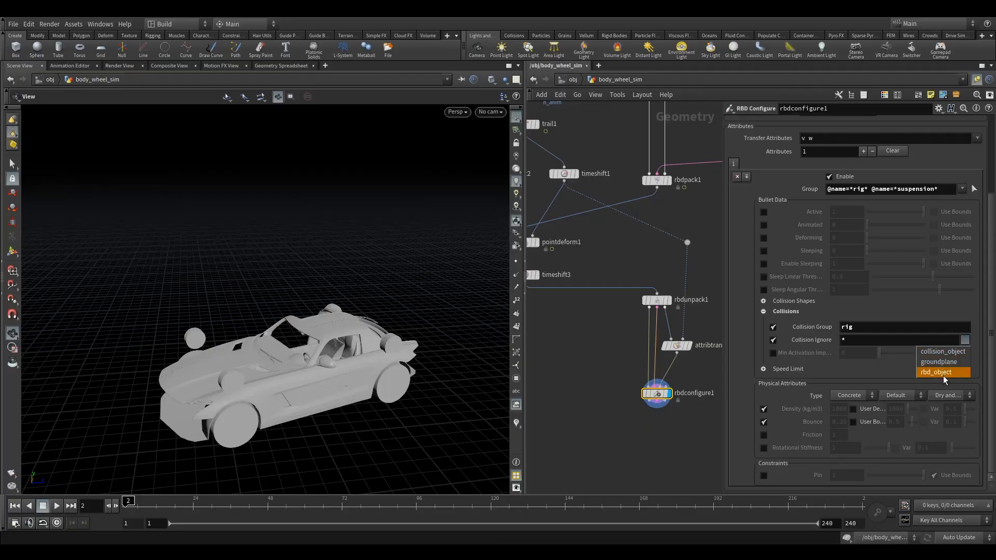
{"action": "left_click", "coordinate": [617, 381]}
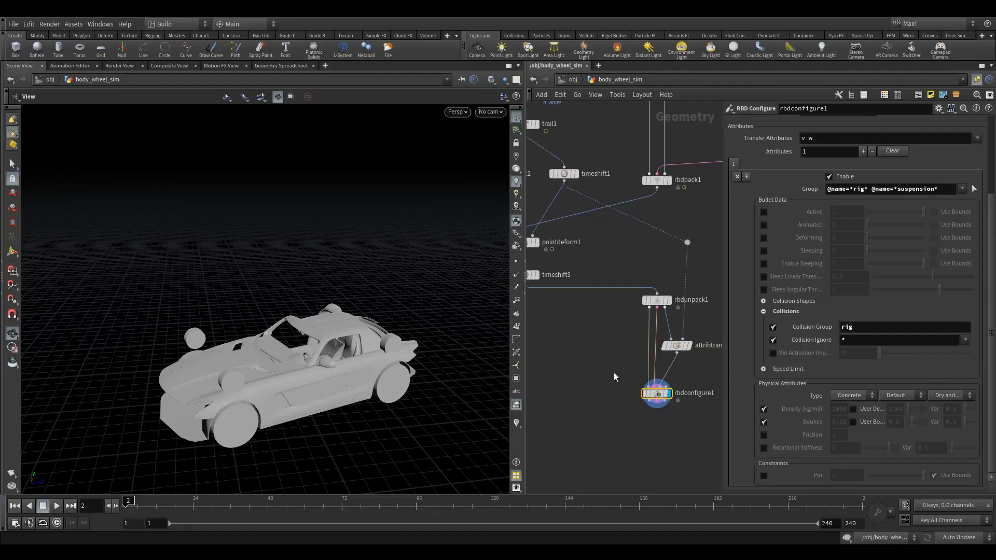
{"action": "left_click", "coordinate": [855, 339]}
{"action": "key", "text": "BackSpace"}
{"action": "left_click", "coordinate": [669, 460]}
Step: Enable User Density for the rig and suspension pieces and set it to 100000, widening the parameter area
{"action": "left_click", "coordinate": [853, 409]}
{"action": "left_click_drag", "start_coordinate": [725, 428], "coordinate": [626, 423]}
{"action": "left_click", "coordinate": [886, 409]}
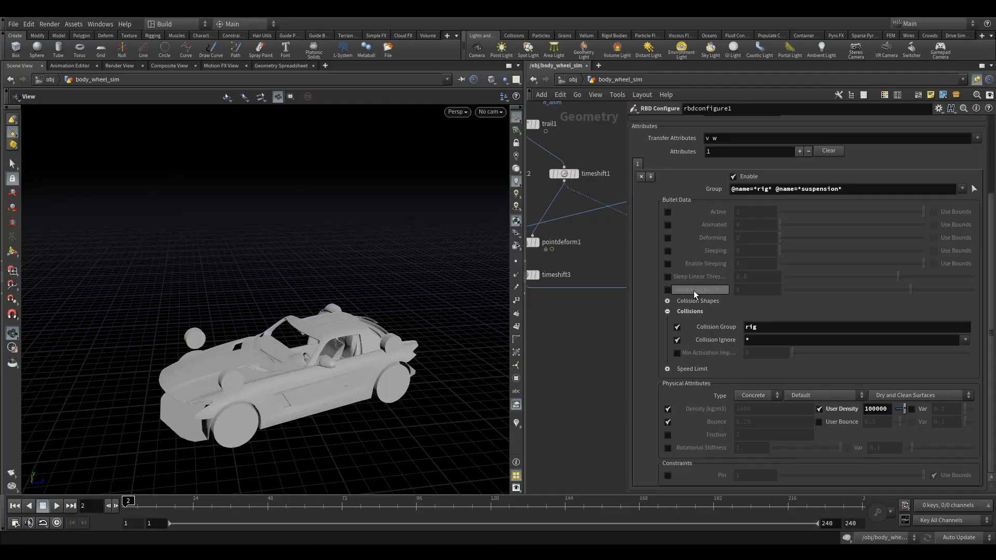
{"action": "scroll", "coordinate": [665, 256], "scroll_direction": "up", "scroll_amount": 2}
{"action": "left_click", "coordinate": [651, 230]}
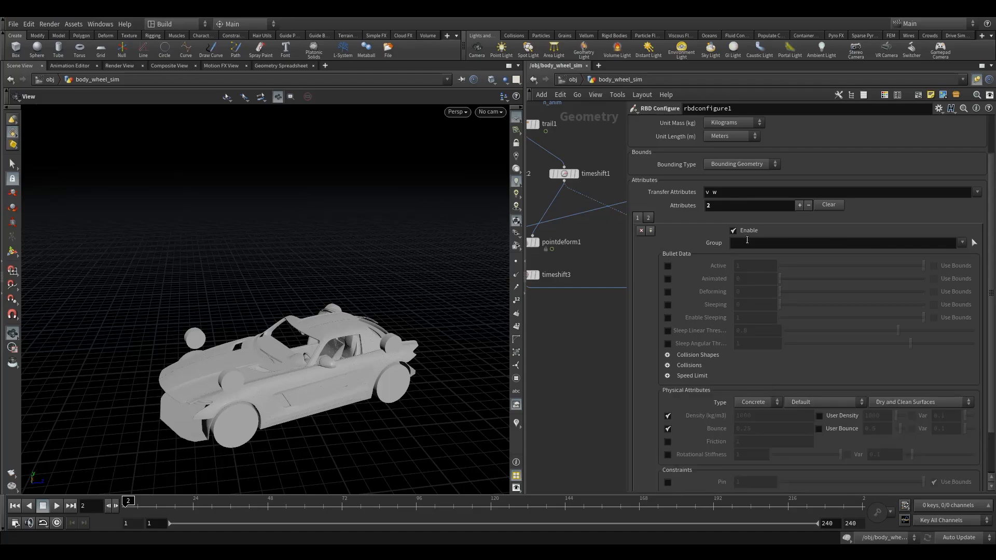
{"action": "left_click", "coordinate": [755, 243]}
{"action": "type", "text": "@name==wheel*"}
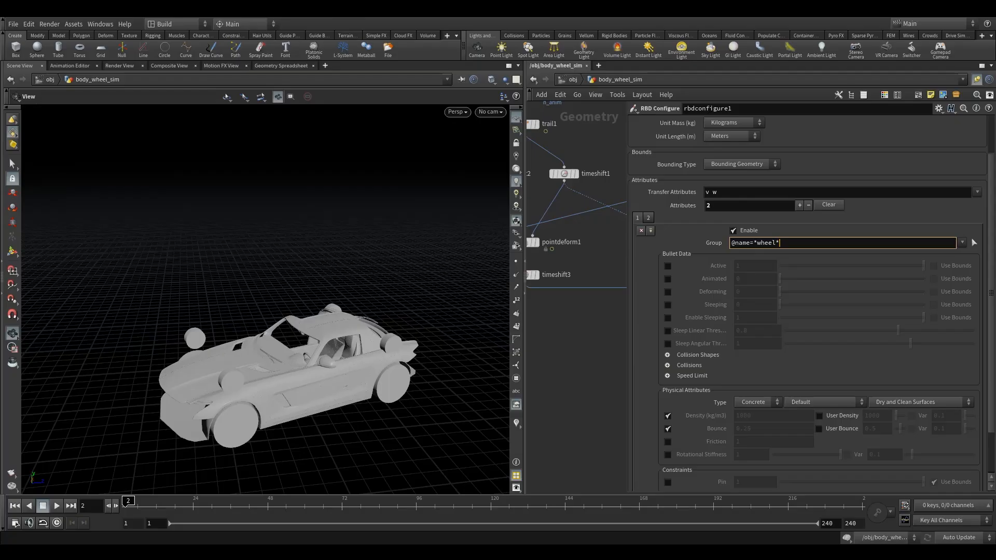
Step: For the wheel pieces, expand the Collisions settings and enable Collision Group as wheel and Collision Ignore as rig
{"action": "scroll", "coordinate": [722, 392], "scroll_direction": "down", "scroll_amount": 3}
{"action": "left_click", "coordinate": [666, 326]}
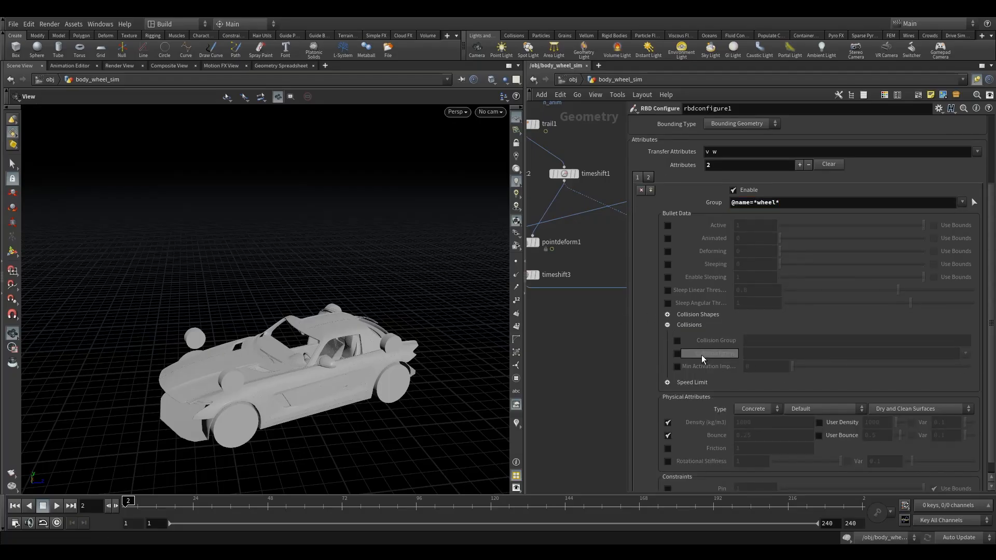
{"action": "left_click", "coordinate": [765, 340]}
{"action": "type", "text": "wheel"}
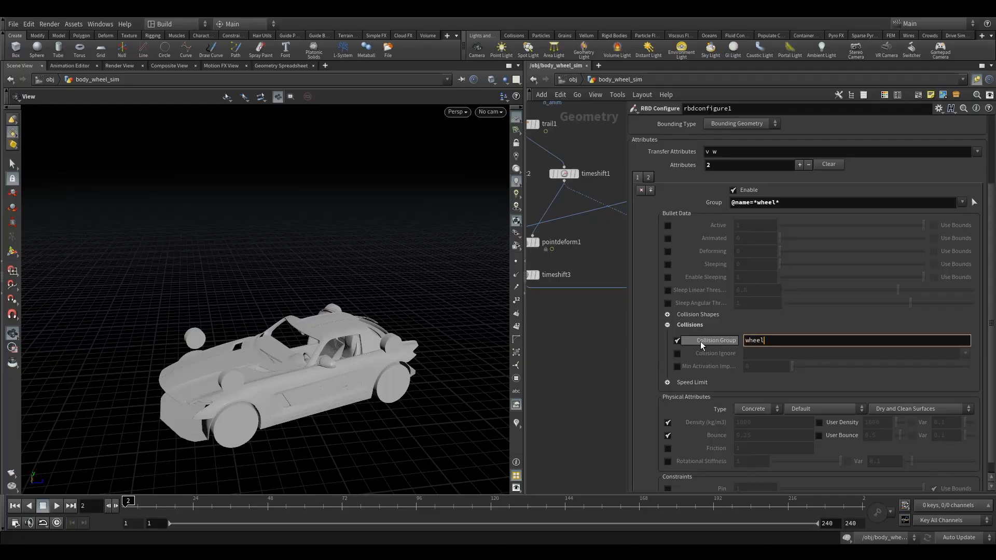
{"action": "left_click", "coordinate": [799, 353]}
{"action": "type", "text": "rig"}
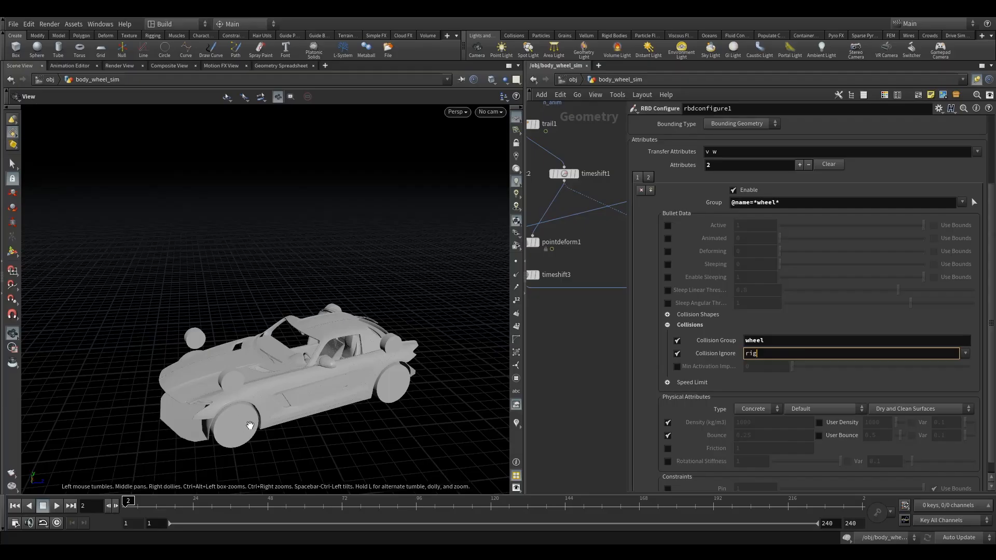
{"action": "left_click_drag", "start_coordinate": [250, 424], "coordinate": [252, 415]}
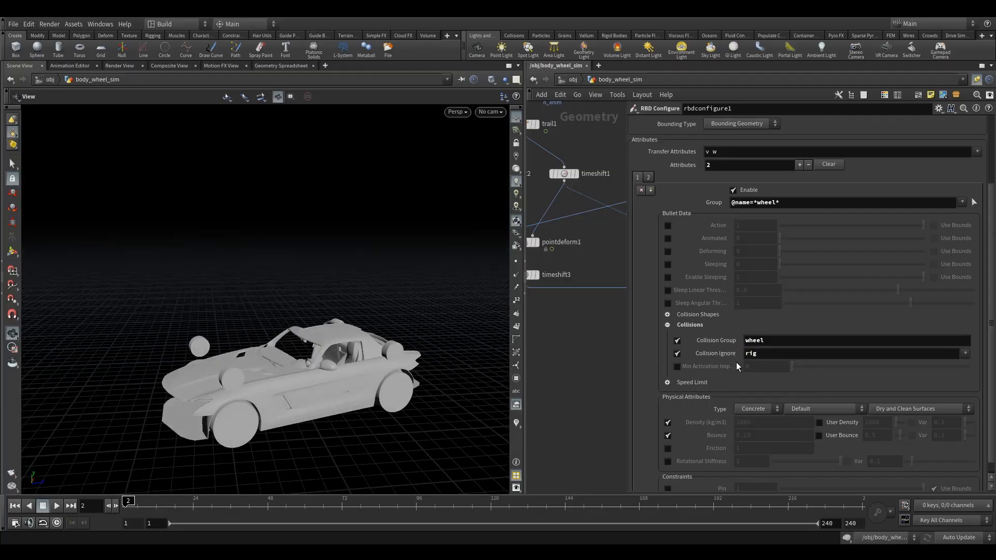
Step: Set the wheel pieces' physical Type to Wood and enable their Friction attribute
{"action": "scroll", "coordinate": [800, 384], "scroll_direction": "down", "scroll_amount": 1}
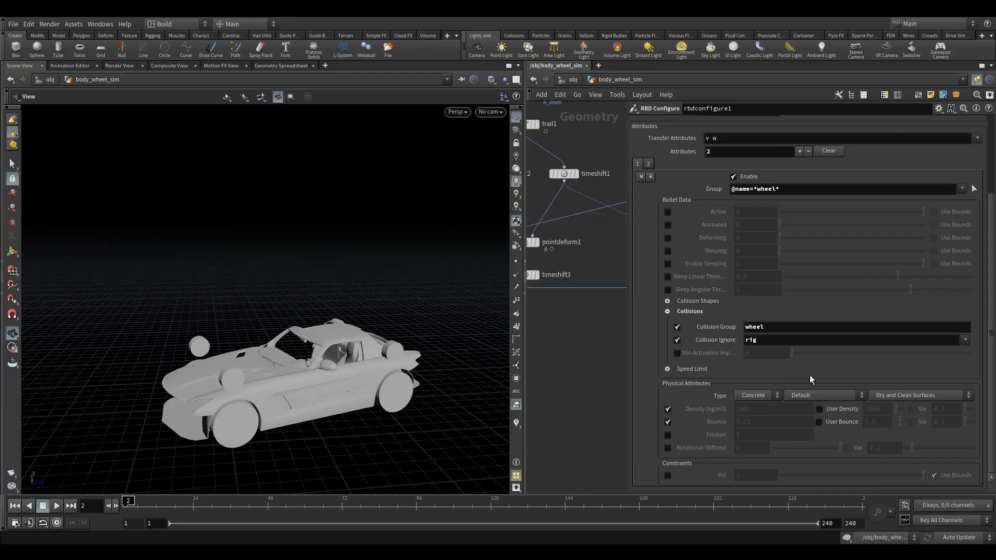
{"action": "left_click", "coordinate": [757, 397]}
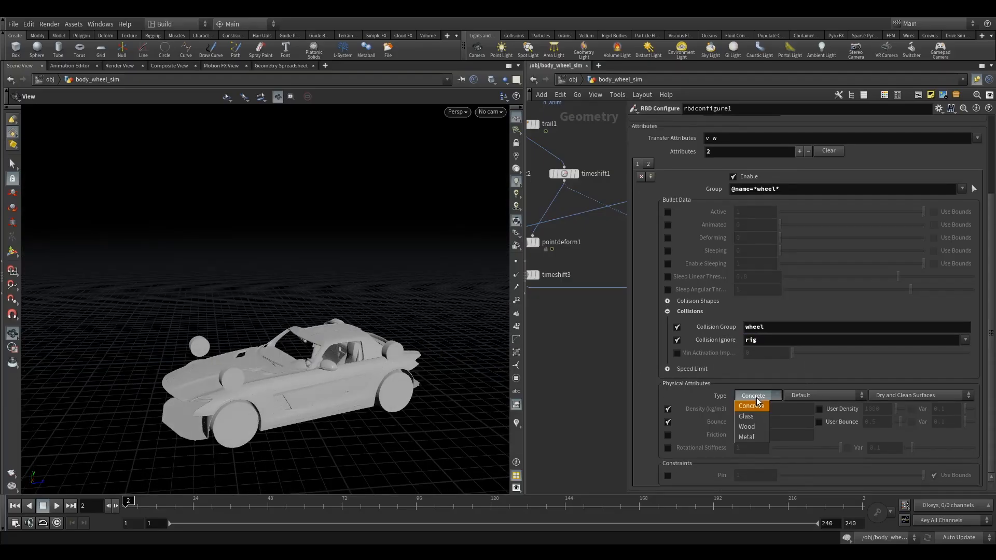
{"action": "left_click", "coordinate": [749, 428]}
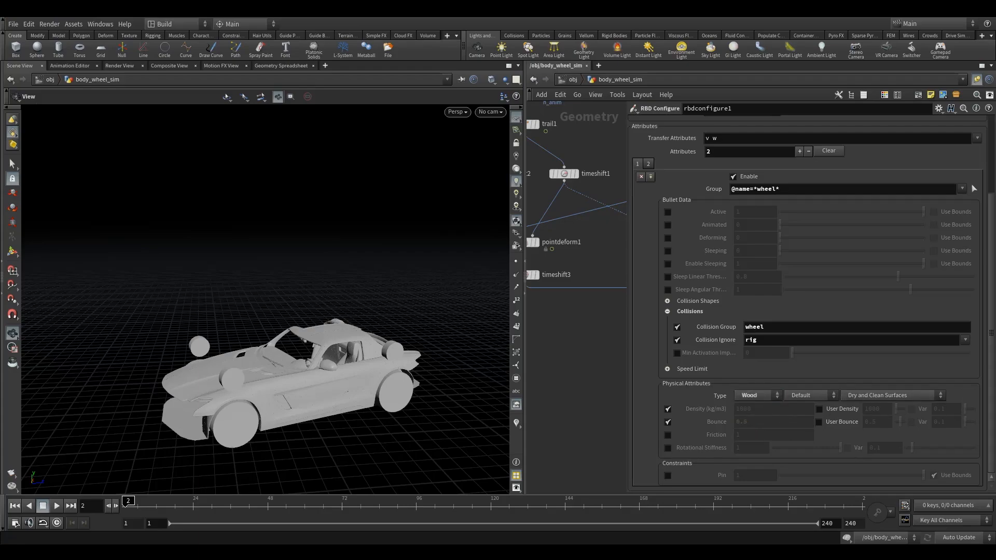
{"action": "left_click", "coordinate": [667, 434]}
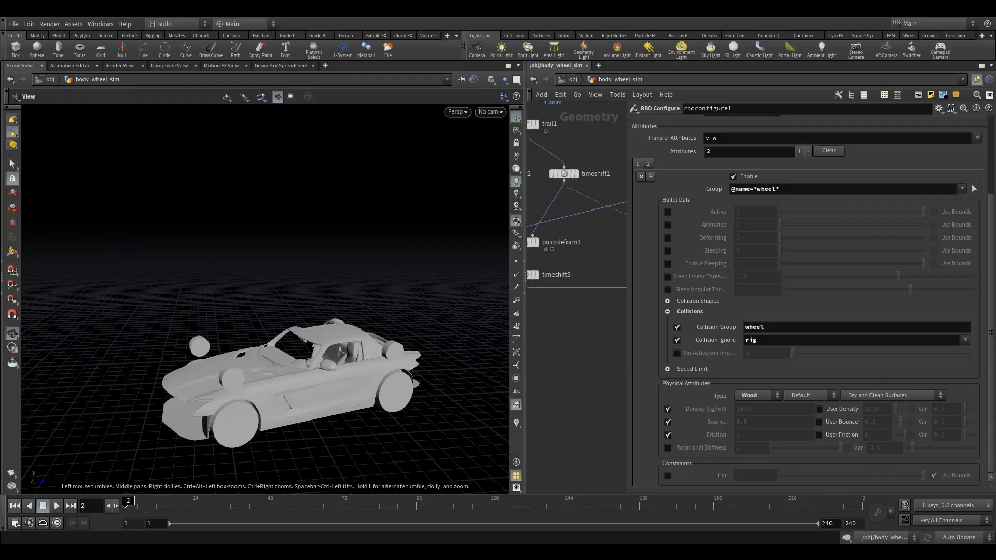
{"action": "left_click", "coordinate": [650, 177]}
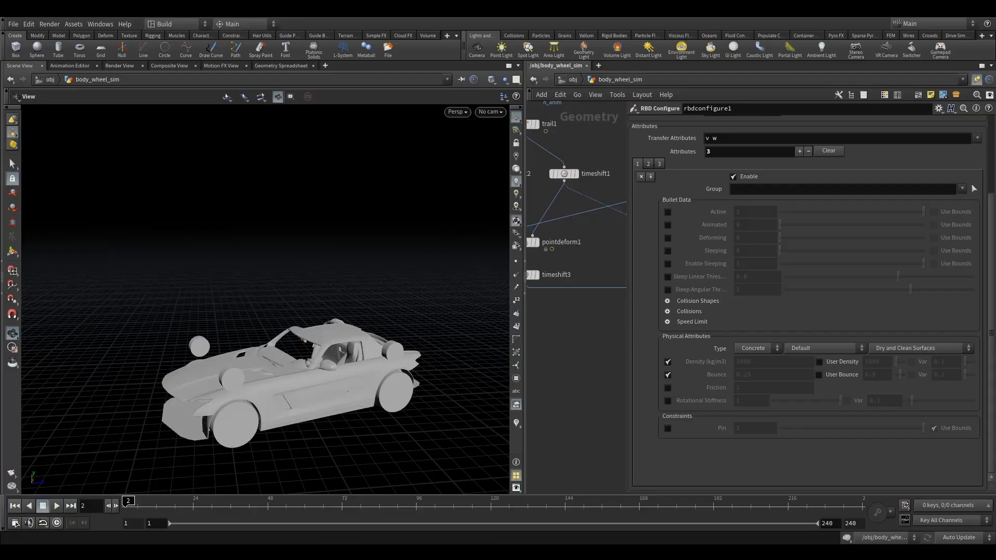
{"action": "left_click", "coordinate": [736, 188]}
{"action": "type", "text": "@name"}
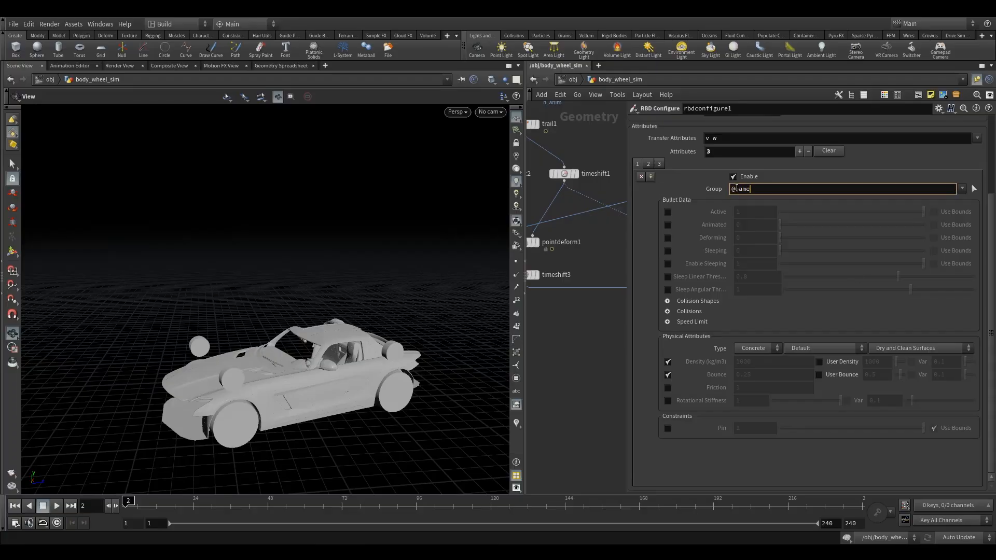
{"action": "type", "text": "=*bendy*"}
{"action": "left_click", "coordinate": [752, 189]}
{"action": "type", "text": "*"}
Step: Expand Collision Shapes for the bendy pieces, enable Collision Padding and set it to 0.005
{"action": "left_click", "coordinate": [669, 302]}
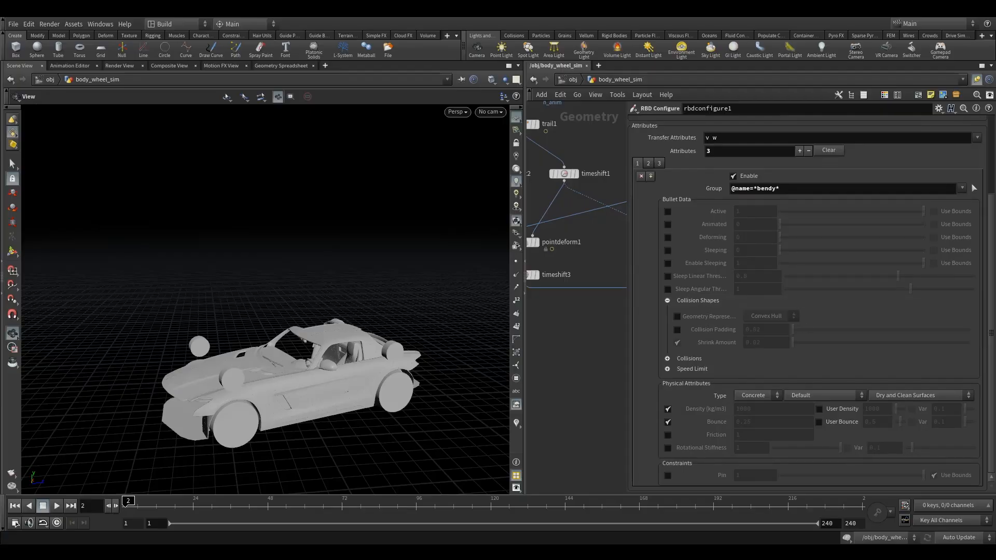
{"action": "left_click", "coordinate": [676, 329]}
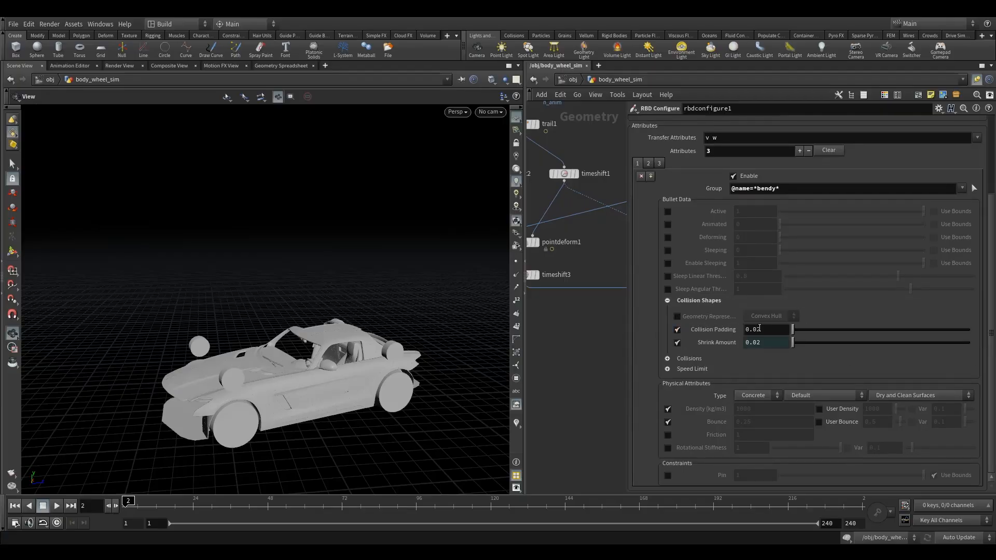
{"action": "left_click_drag", "start_coordinate": [757, 328], "coordinate": [793, 334]}
{"action": "type", "text": "0"}
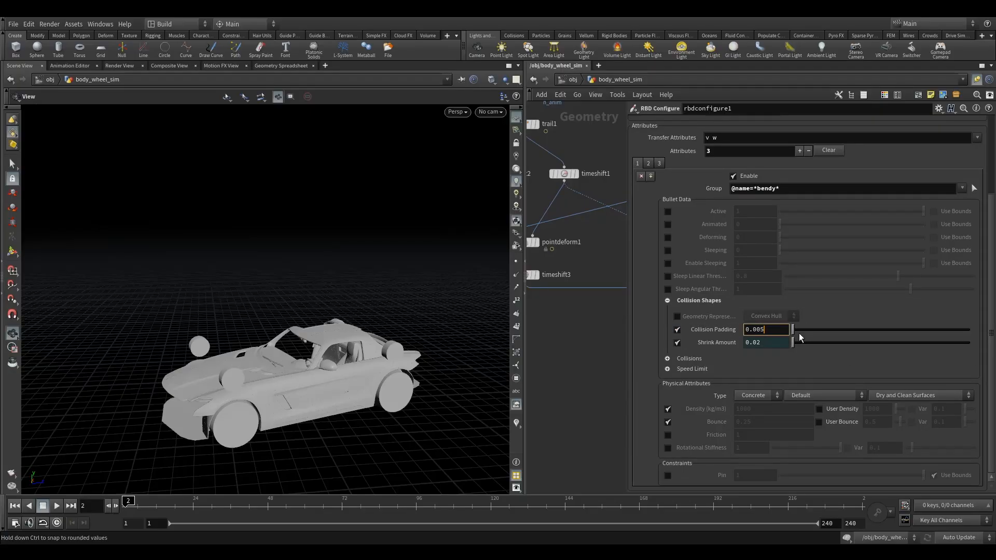
{"action": "type", "text": "5"}
{"action": "key", "text": "Return"}
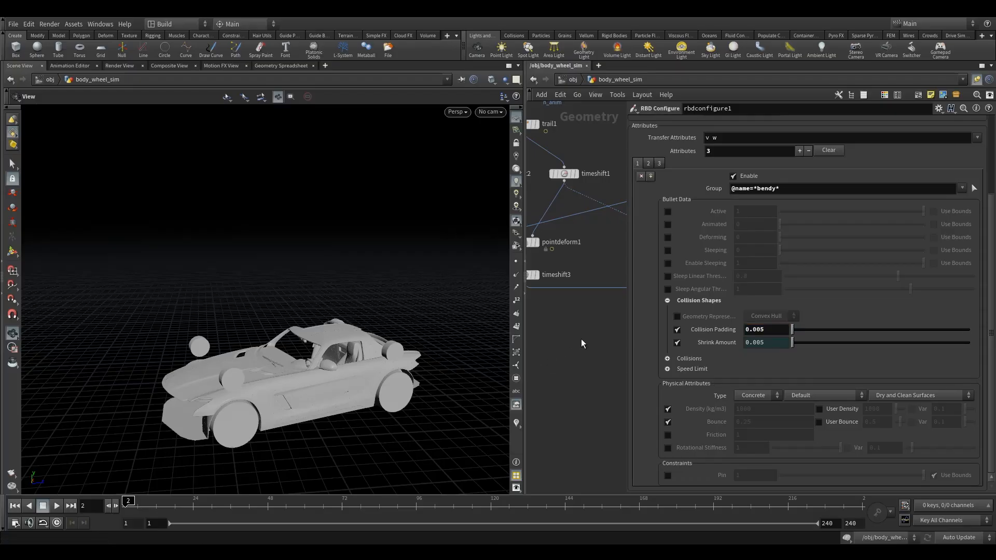
Step: Expand the Collisions settings for the bendy pieces and enable Collision Group with the value bendy
{"action": "left_click", "coordinate": [667, 359]}
{"action": "left_click", "coordinate": [777, 330]}
{"action": "left_click", "coordinate": [776, 331]}
{"action": "type", "text": "bendy"}
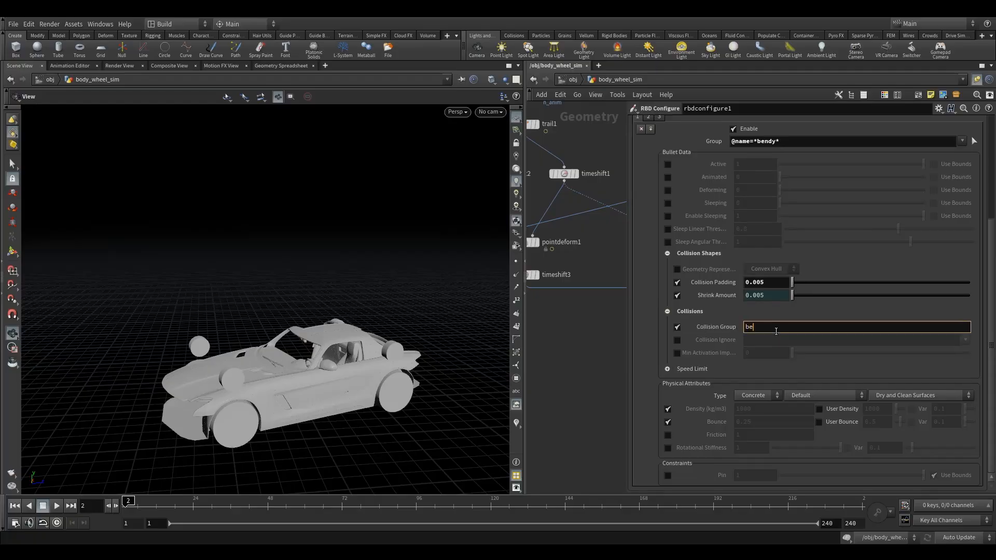
Step: Enable Collision Ignore for the bendy pieces and set it to rig
{"action": "left_click", "coordinate": [677, 340]}
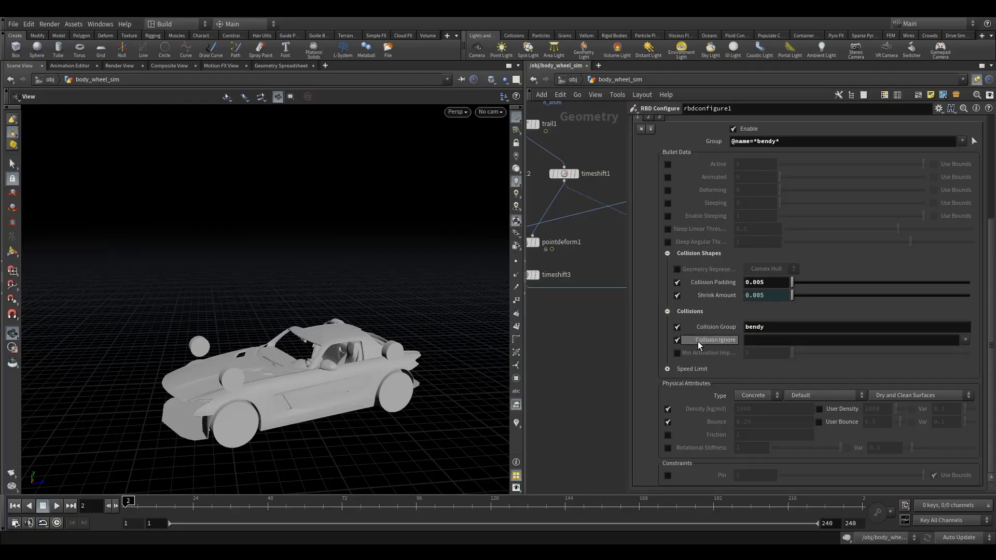
{"action": "left_click", "coordinate": [755, 339]}
{"action": "type", "text": "rig"}
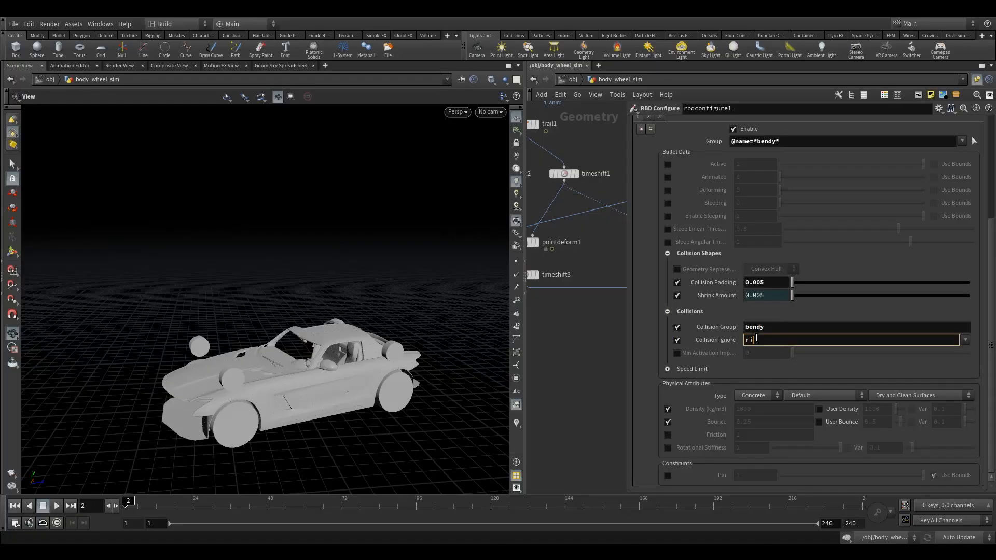
{"action": "left_click", "coordinate": [965, 340]}
{"action": "left_click", "coordinate": [936, 383]}
{"action": "left_click", "coordinate": [964, 340]}
{"action": "left_click", "coordinate": [938, 383]}
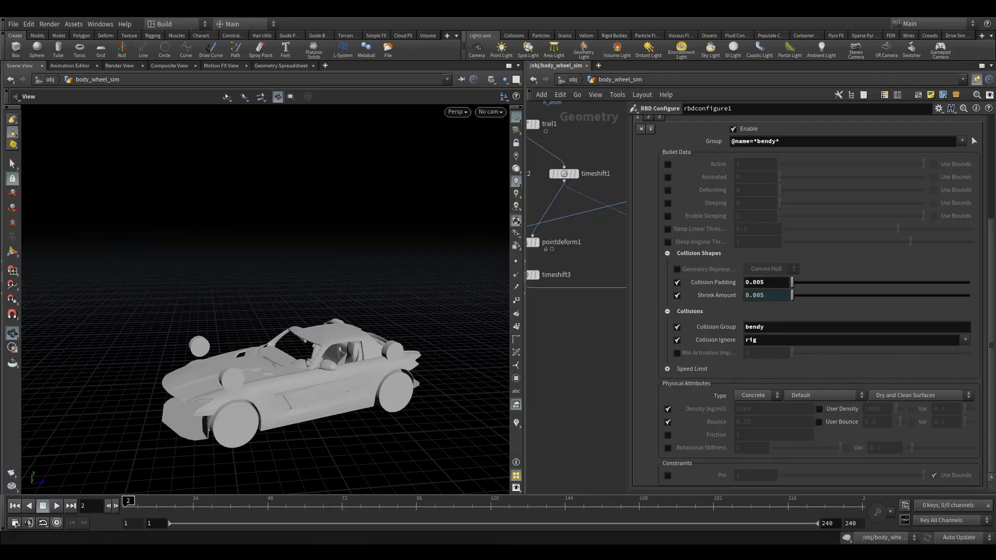
Step: Set the bendy pieces' physical Type to Metal with the Aluminium preset
{"action": "left_click", "coordinate": [763, 400]}
{"action": "left_click", "coordinate": [751, 434]}
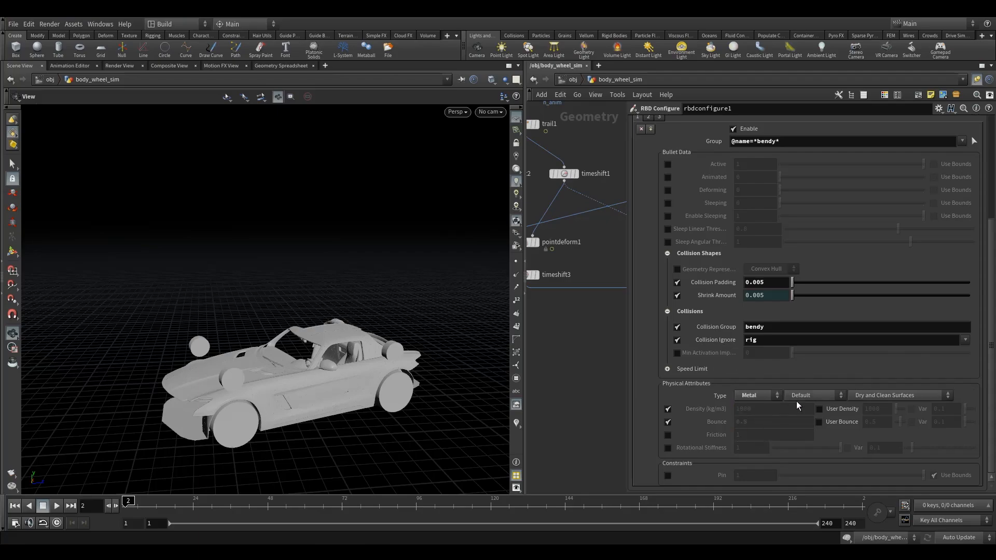
{"action": "left_click", "coordinate": [807, 397]}
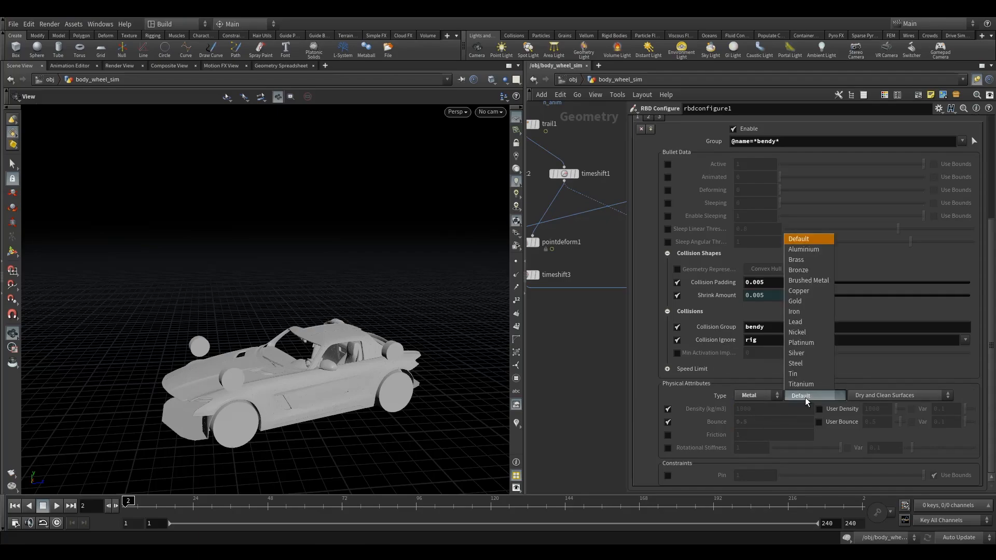
{"action": "left_click", "coordinate": [819, 251]}
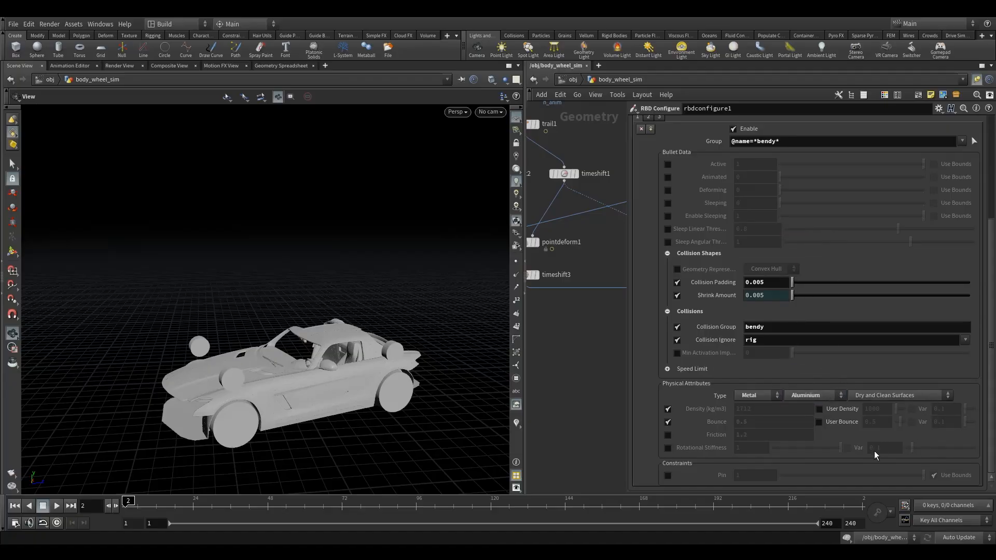
Step: Enable User Density for the bendy pieces, set it to 100000, and turn on their Friction attribute
{"action": "left_click", "coordinate": [820, 410]}
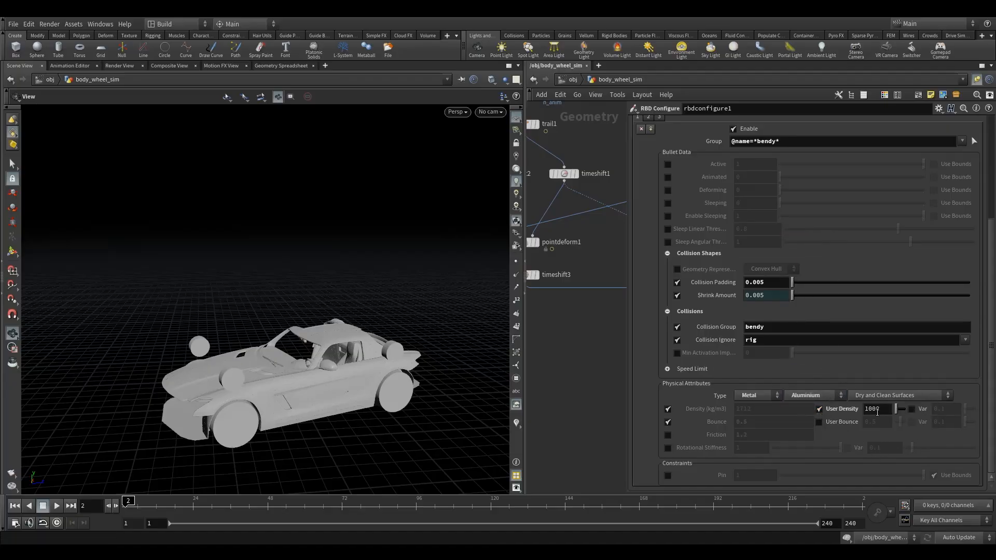
{"action": "left_click", "coordinate": [879, 409]}
{"action": "type", "text": "000"}
{"action": "left_click", "coordinate": [667, 435]}
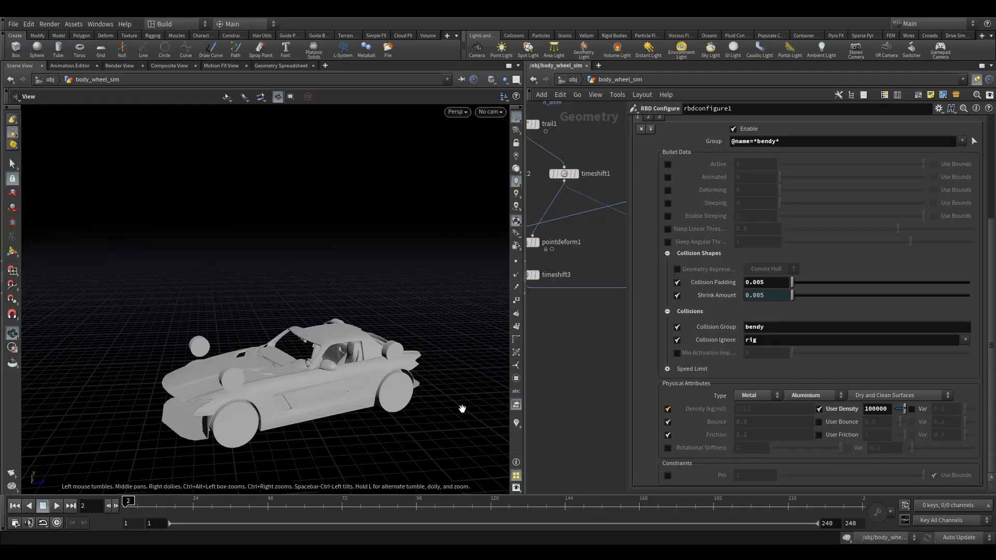
Step: Return the timeline to frame 1 and add an RBD Bullet Solver below rbdconfigure1, wired to its outputs
{"action": "scroll", "coordinate": [546, 310], "scroll_direction": "down", "scroll_amount": 5}
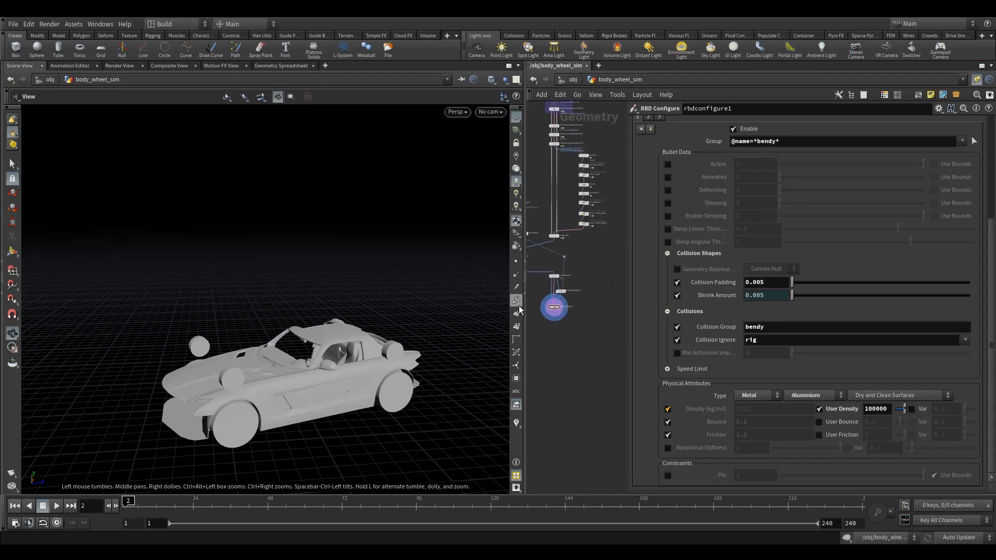
{"action": "scroll", "coordinate": [541, 303], "scroll_direction": "up", "scroll_amount": 4}
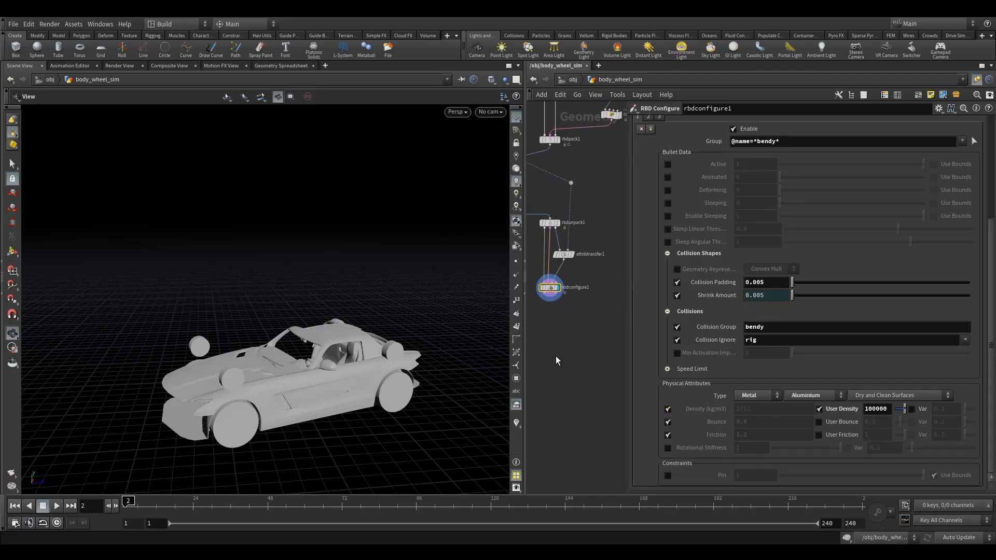
{"action": "left_click", "coordinate": [15, 506]}
{"action": "key", "text": "Tab"}
{"action": "type", "text": "rbd"}
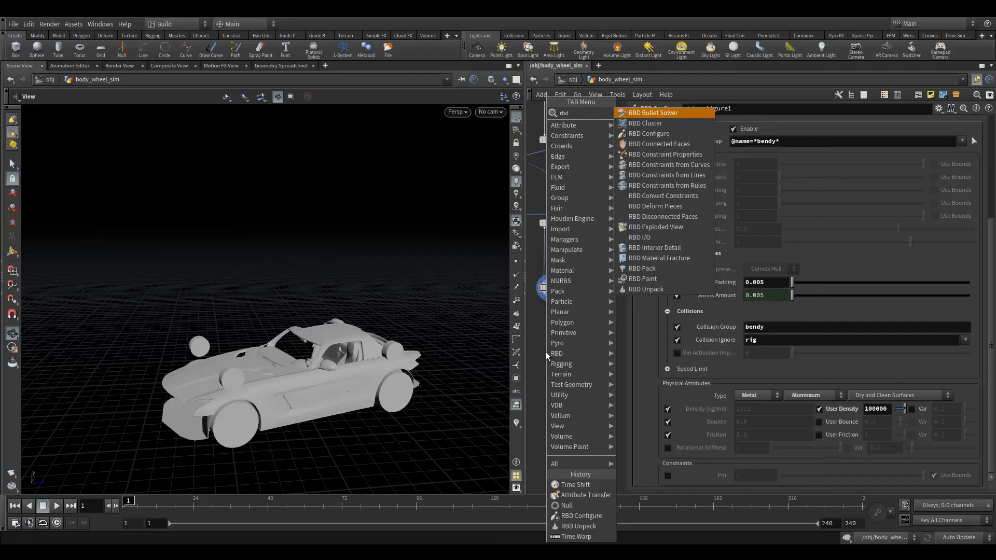
{"action": "key", "text": "Escape"}
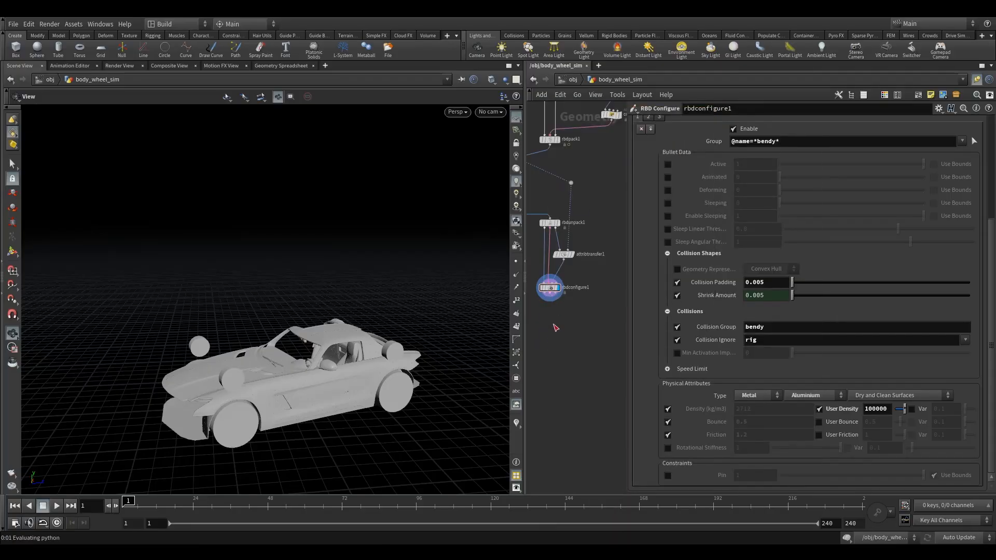
{"action": "left_click", "coordinate": [552, 330]}
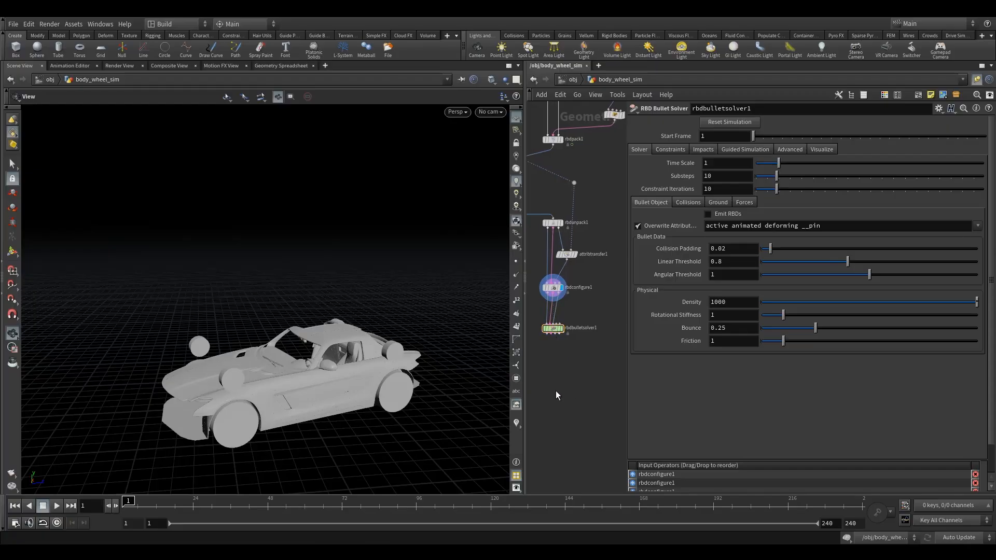
Step: Place a DOP Network node below the RBD Bullet Solver
{"action": "key", "text": "Tab"}
{"action": "type", "text": "dop"}
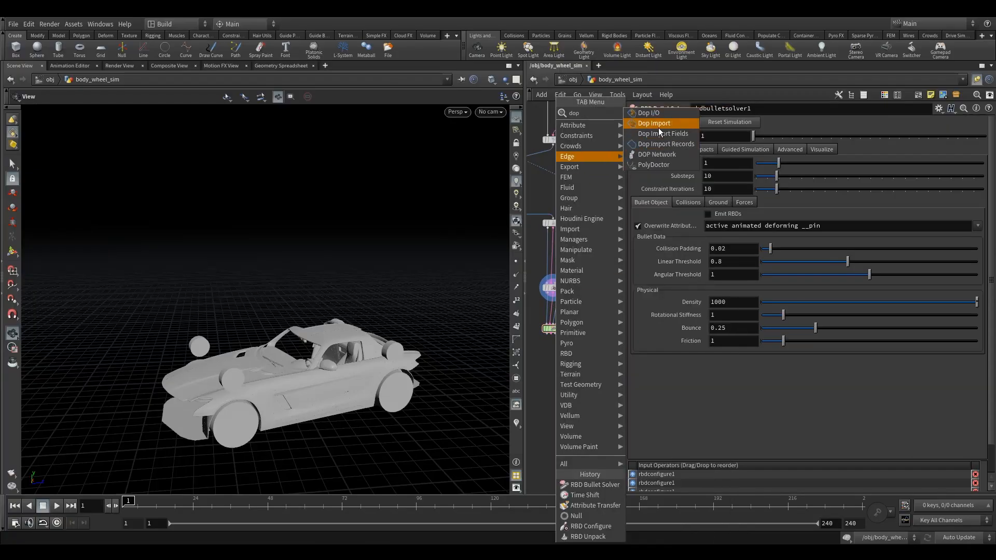
{"action": "left_click", "coordinate": [657, 154]}
{"action": "left_click", "coordinate": [559, 368]}
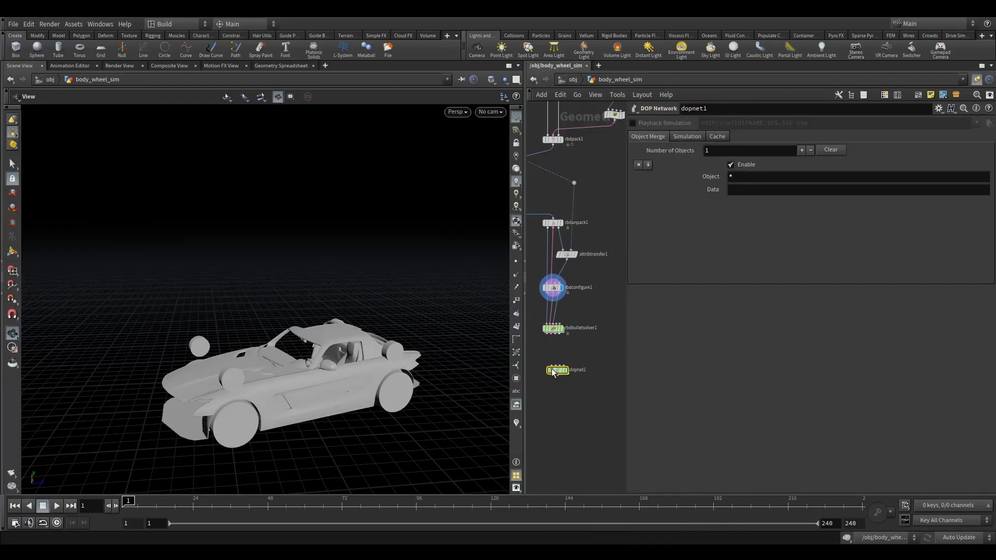
Step: Widen the network editor area and select the RBD Bullet Solver to compare it with the DOP Network
{"action": "scroll", "coordinate": [576, 355], "scroll_direction": "up", "scroll_amount": 3}
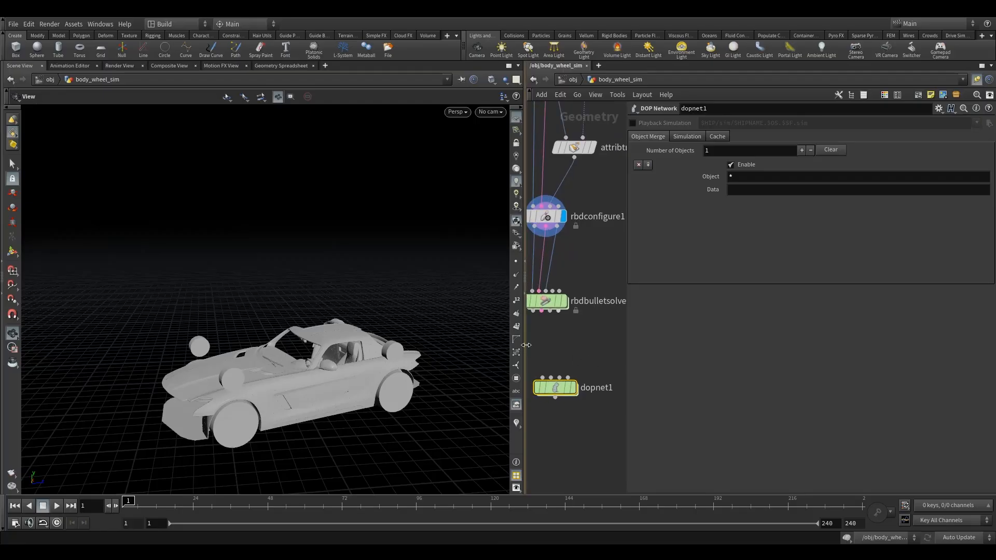
{"action": "left_click_drag", "start_coordinate": [524, 355], "coordinate": [389, 347]}
{"action": "left_click", "coordinate": [474, 302]}
{"action": "left_click", "coordinate": [487, 387]}
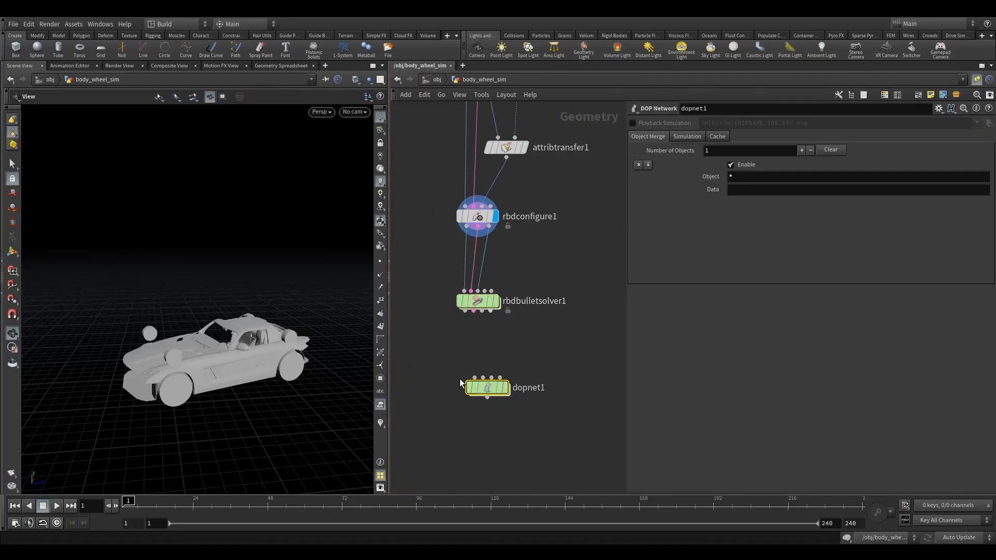
{"action": "left_click_drag", "start_coordinate": [435, 289], "coordinate": [516, 337]}
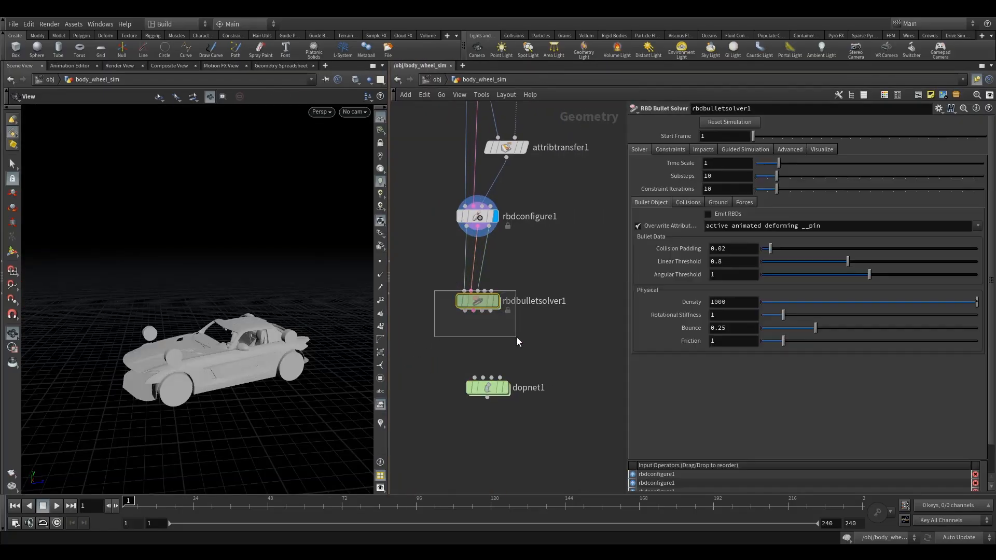
Step: Delete the DOP Network node, keeping only the RBD Bullet Solver
{"action": "left_click", "coordinate": [482, 386]}
{"action": "mouse_move", "coordinate": [489, 386]}
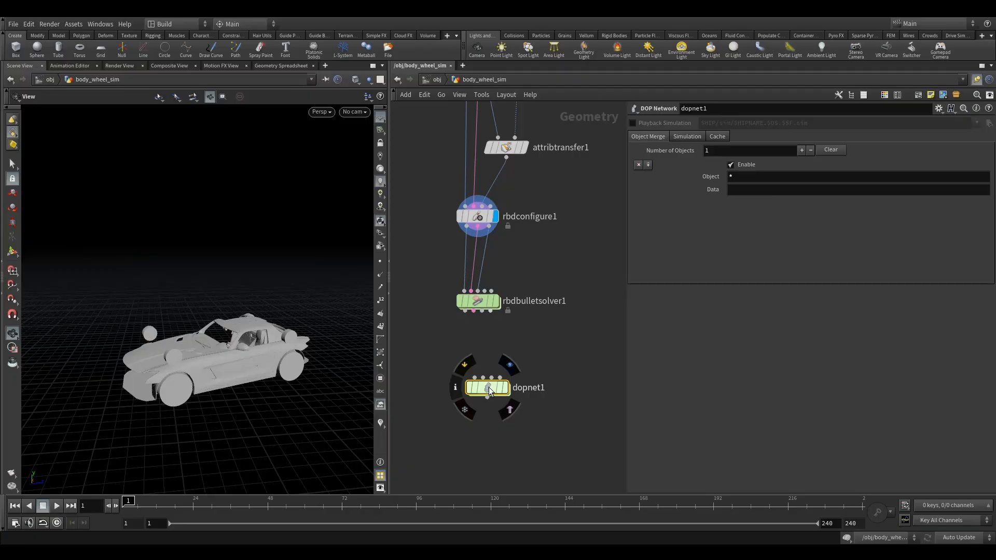
{"action": "key", "text": "Delete"}
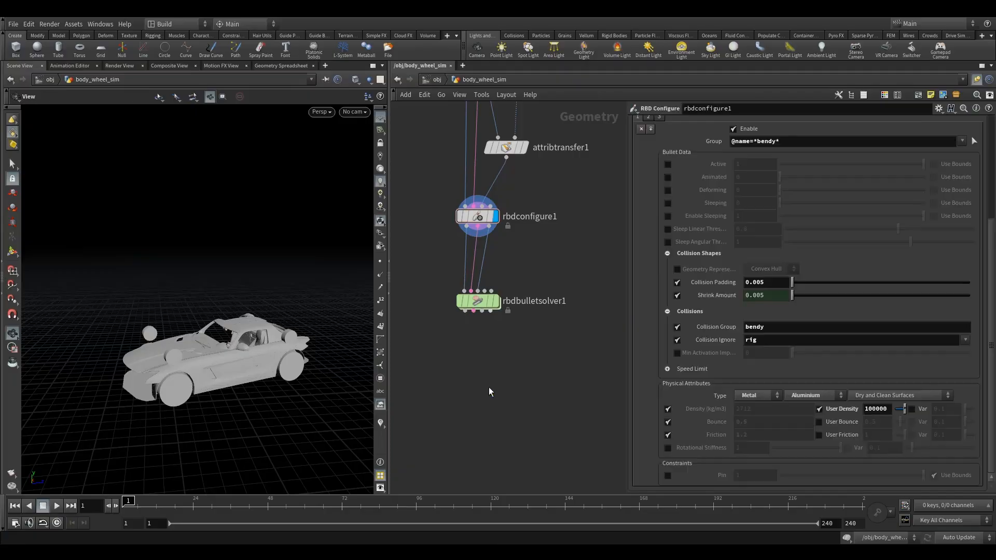
Step: Move the RBD Bullet Solver slightly down in the network and set its start frame to 77
{"action": "left_click", "coordinate": [476, 303]}
{"action": "mouse_move", "coordinate": [477, 304]}
{"action": "left_mouse_down"}
{"action": "mouse_move", "coordinate": [482, 266]}
{"action": "mouse_move", "coordinate": [477, 315]}
{"action": "left_mouse_up"}
{"action": "scroll", "coordinate": [527, 376], "scroll_direction": "down", "scroll_amount": 1}
{"action": "middle_click_drag", "start_coordinate": [488, 358], "coordinate": [547, 382]}
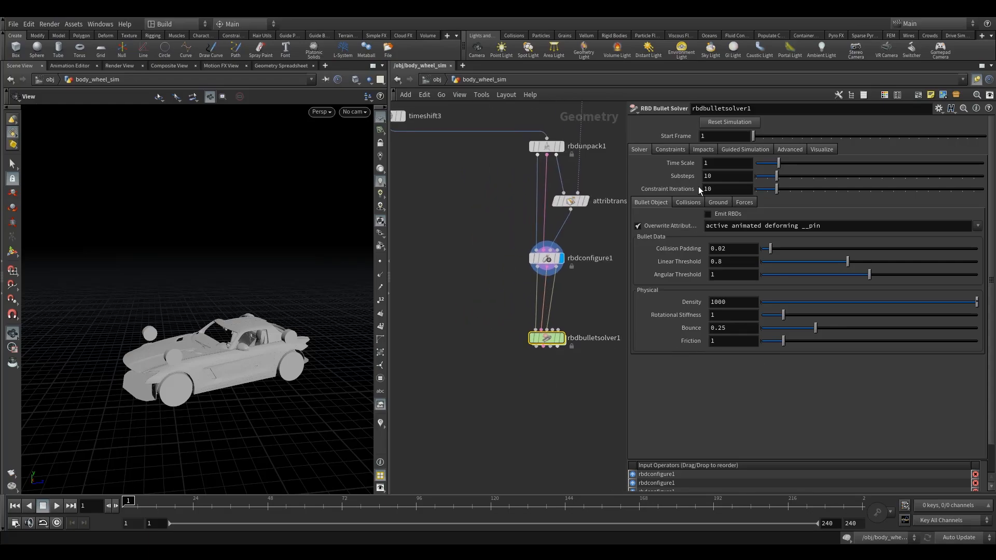
{"action": "key", "text": "BackSpace"}
{"action": "type", "text": "77"}
{"action": "key", "text": "Return"}
Step: Add a Tube node beside the simulation chain and display it in the viewport
{"action": "scroll", "coordinate": [478, 408], "scroll_direction": "down", "scroll_amount": 4}
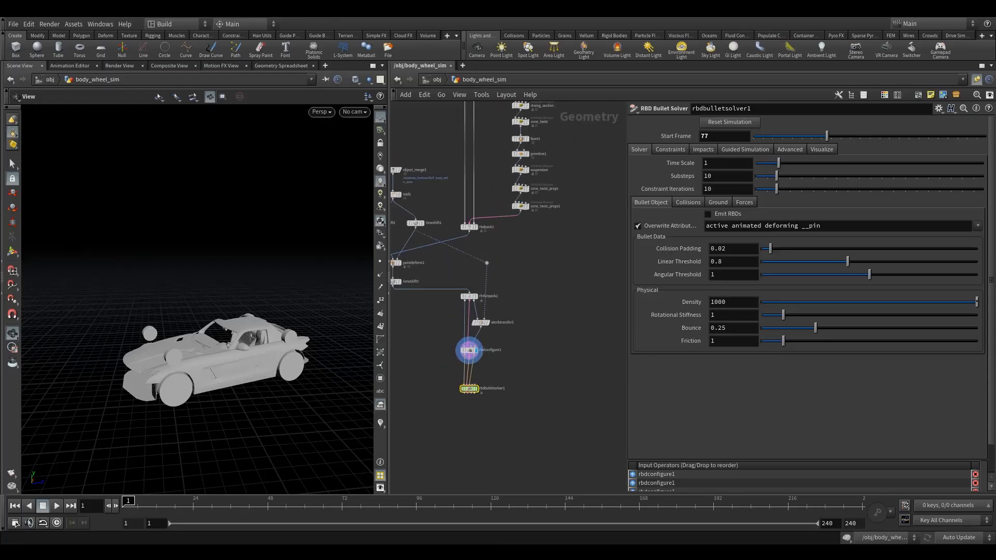
{"action": "mouse_move", "coordinate": [471, 390]}
{"action": "key", "text": "Tab"}
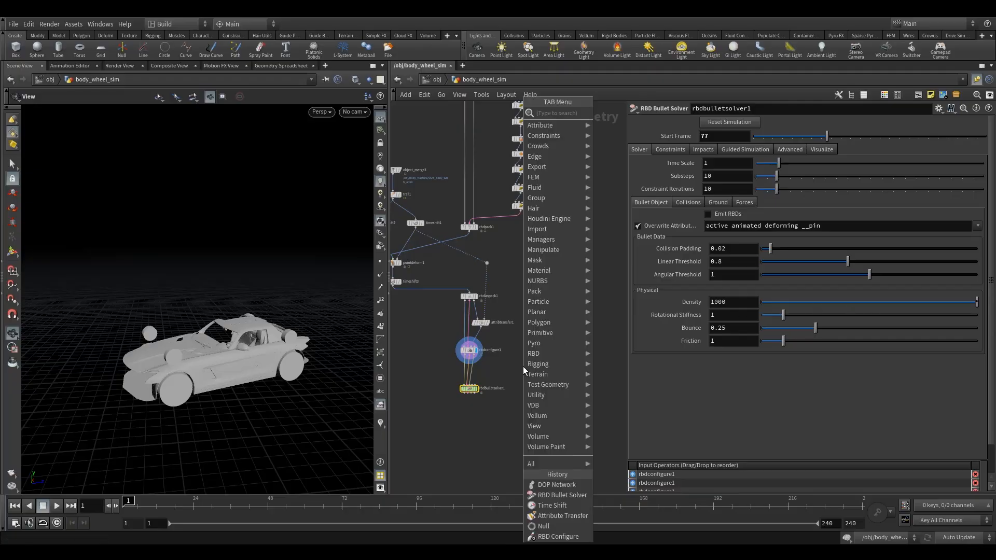
{"action": "type", "text": "tub"}
{"action": "left_click", "coordinate": [621, 115]}
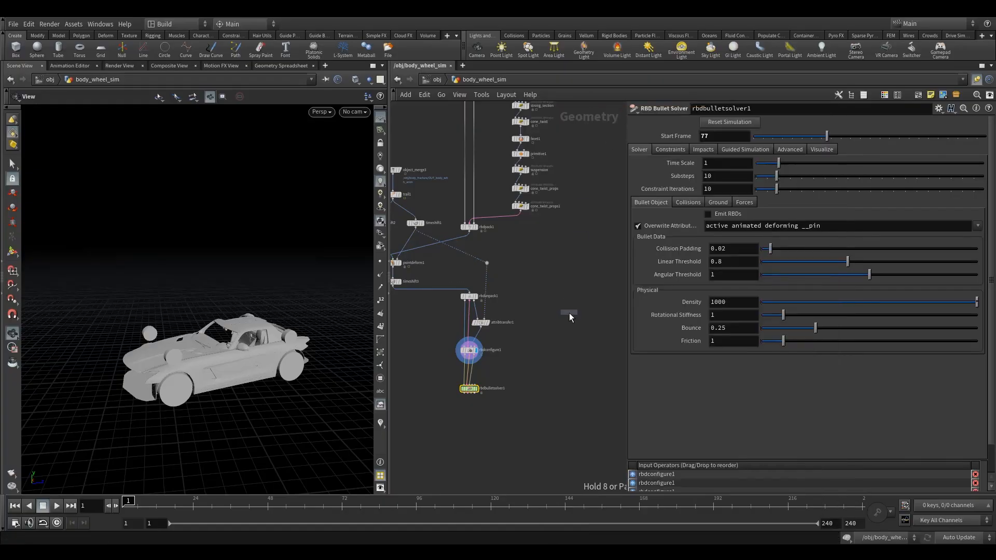
{"action": "left_click", "coordinate": [565, 325]}
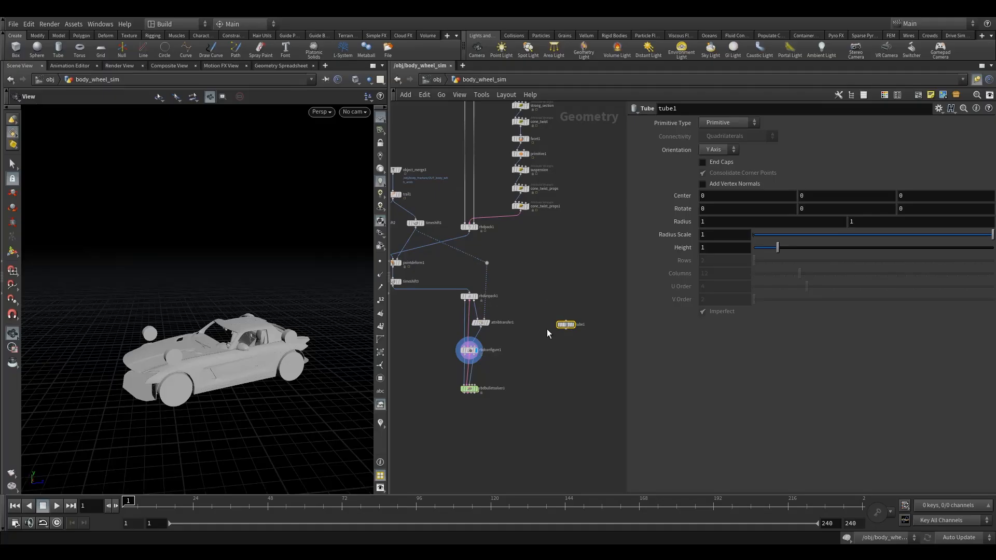
{"action": "left_click", "coordinate": [576, 317]}
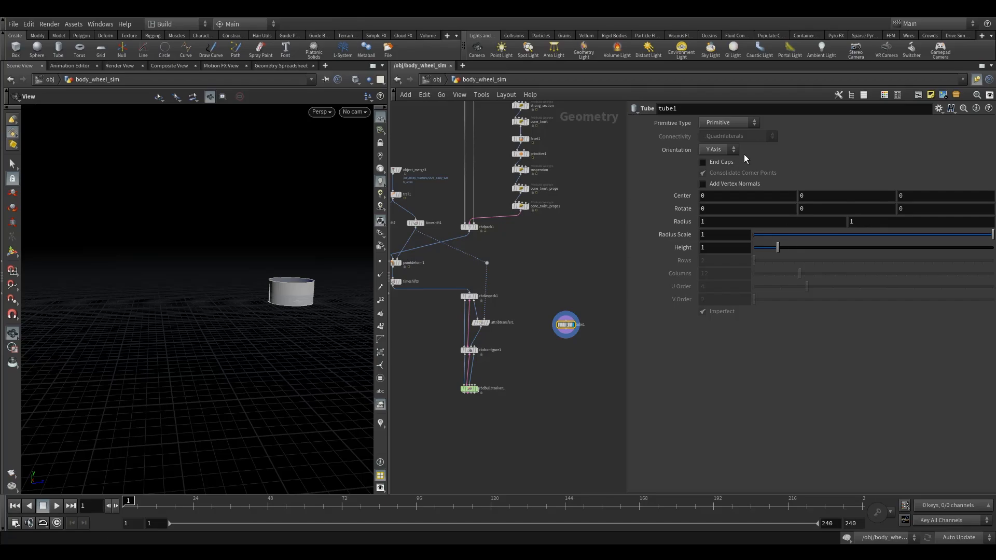
Step: Change the tube's primitive type to Polygon and enable end caps and added vertex normals
{"action": "left_click", "coordinate": [726, 125]}
{"action": "left_click", "coordinate": [725, 143]}
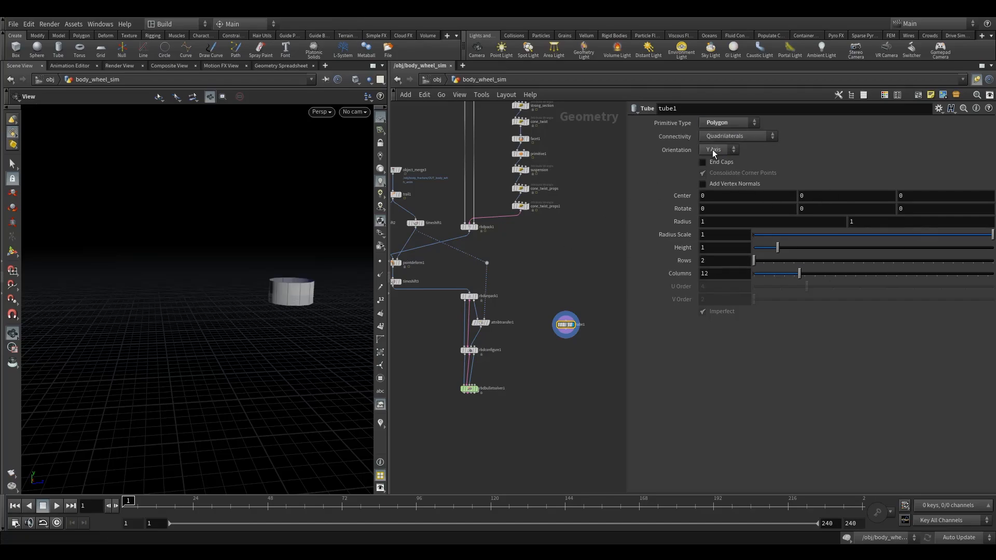
{"action": "left_click", "coordinate": [722, 162]}
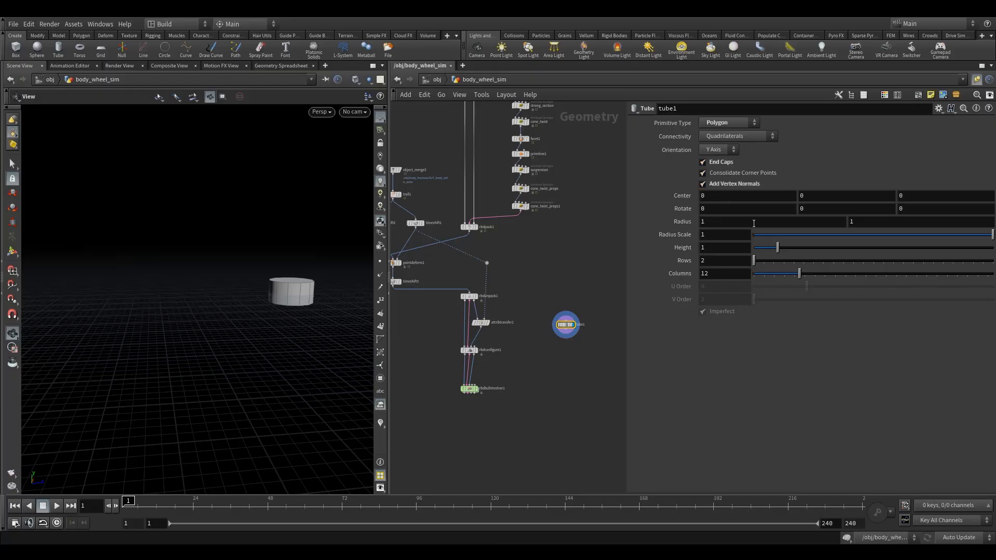
Step: Set the tube's center to -10 in X and -4.8 in Z
{"action": "left_click_drag", "start_coordinate": [725, 196], "coordinate": [571, 198]}
{"action": "type", "text": "-10"}
{"action": "left_click", "coordinate": [926, 195]}
{"action": "type", "text": "-4"}
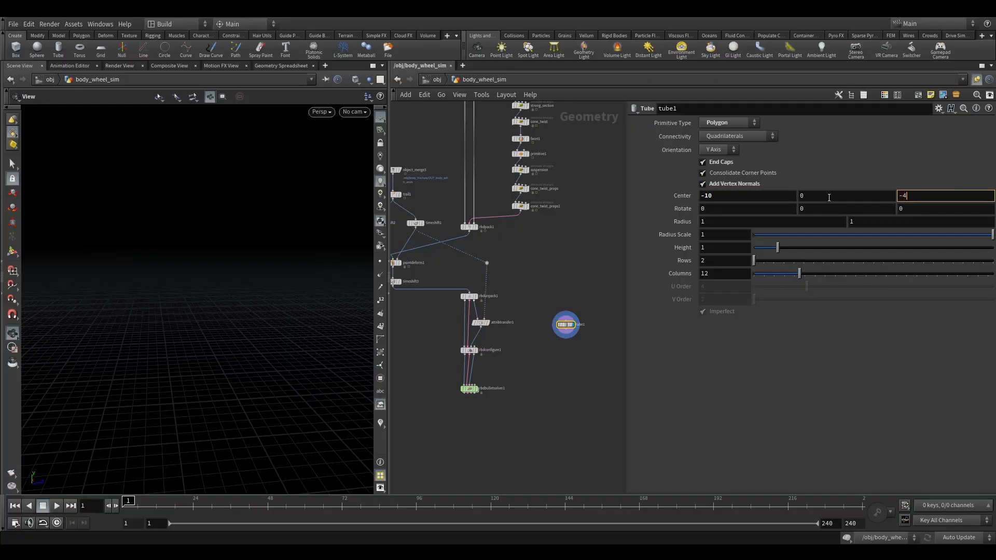
{"action": "type", "text": ".8"}
Step: Set both tube radii to 0.05 and the tube's height to 5 to form a thin pole
{"action": "left_click_drag", "start_coordinate": [744, 222], "coordinate": [633, 226]}
{"action": "type", "text": "0.05"}
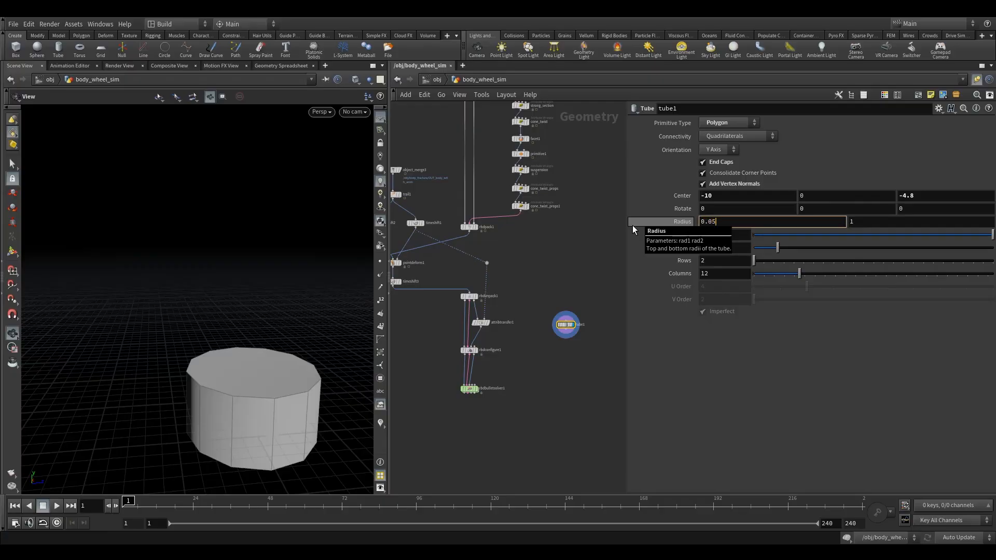
{"action": "key", "text": "Tab"}
{"action": "key", "text": "Tab"}
{"action": "type", "text": "0.05"}
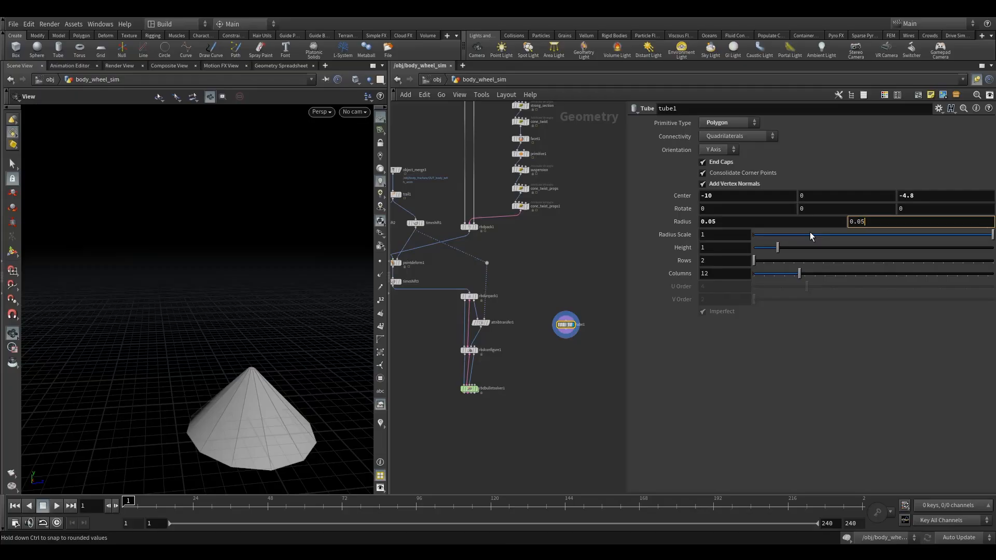
{"action": "key", "text": "Tab"}
{"action": "key", "text": "Tab"}
{"action": "type", "text": "5"}
{"action": "key", "text": "Return"}
{"action": "left_click_drag", "start_coordinate": [244, 394], "coordinate": [267, 407]}
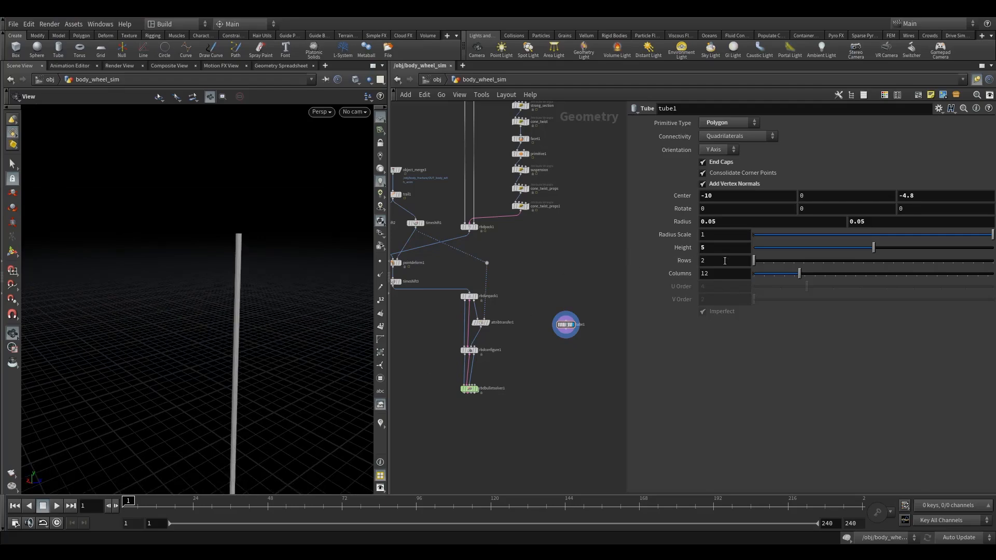
Step: Set the tube's columns to 24 and look through the SH01 camera
{"action": "left_click", "coordinate": [720, 277]}
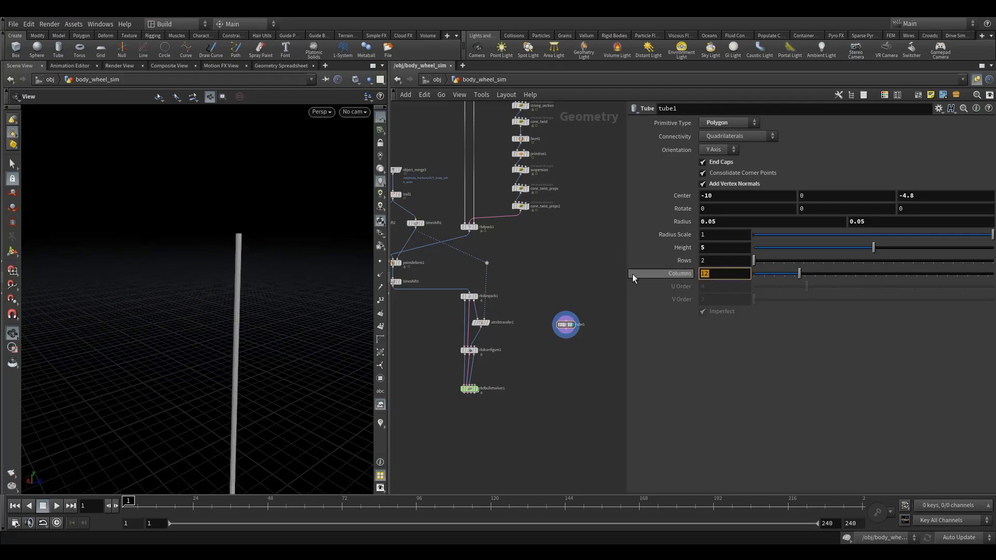
{"action": "type", "text": "24"}
{"action": "key", "text": "Return"}
{"action": "left_click", "coordinate": [355, 111]}
{"action": "left_click", "coordinate": [359, 162]}
Step: Add a Null node below tube1, wire the tube into it, name it OUT_col and align the two nodes
{"action": "middle_click_drag", "start_coordinate": [565, 362], "coordinate": [569, 333]}
{"action": "key", "text": "Tab"}
{"action": "type", "text": "null"}
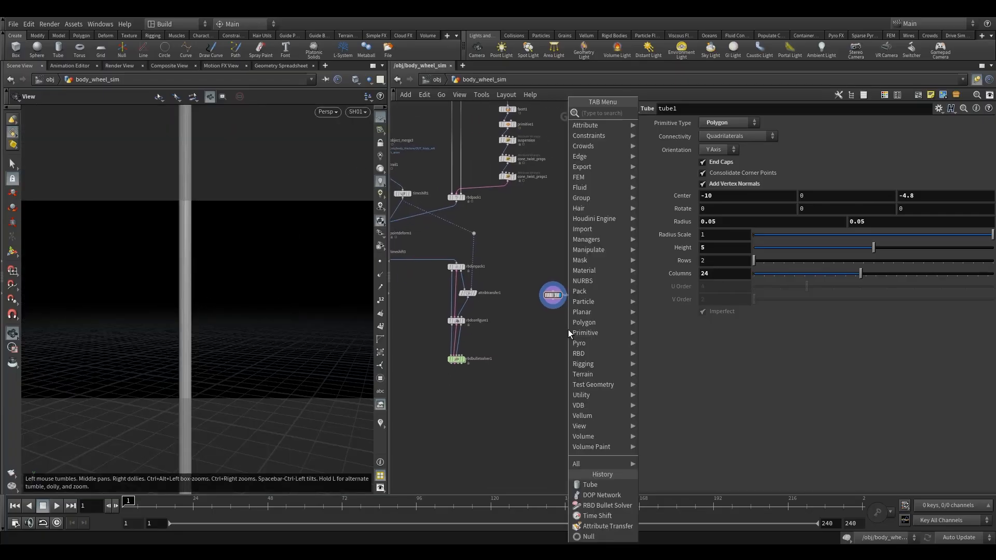
{"action": "key", "text": "Return"}
{"action": "left_click", "coordinate": [563, 334]}
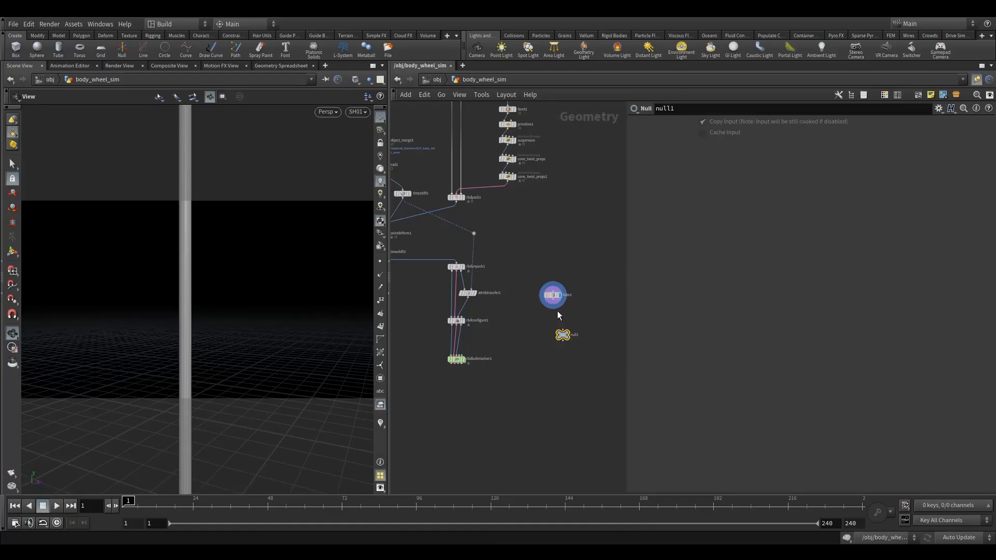
{"action": "scroll", "coordinate": [557, 313], "scroll_direction": "up", "scroll_amount": 4}
{"action": "left_click_drag", "start_coordinate": [550, 289], "coordinate": [570, 351]}
{"action": "left_click", "coordinate": [594, 362]}
{"action": "type", "text": "OUT_"}
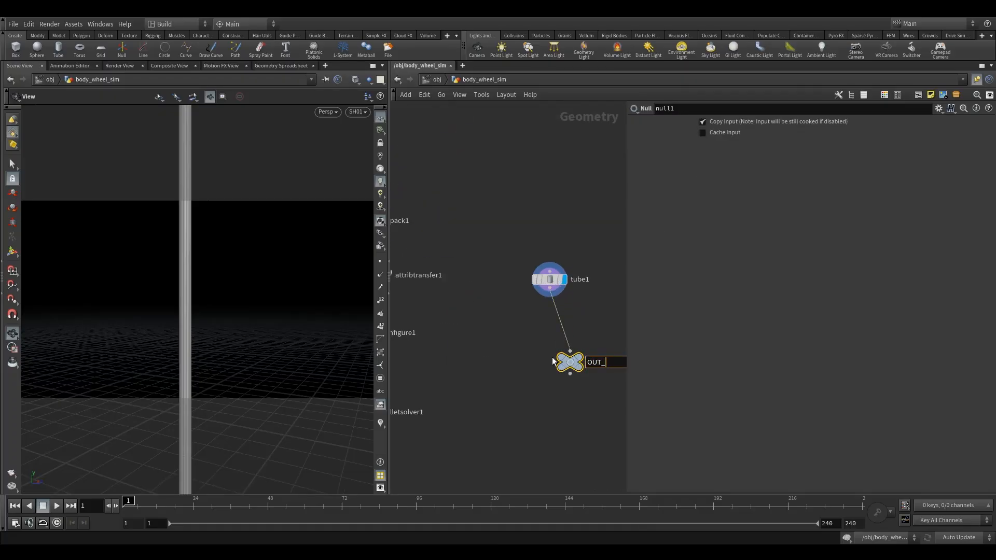
{"action": "type", "text": "col"}
{"action": "left_click", "coordinate": [549, 279]}
{"action": "left_click_drag", "start_coordinate": [550, 279], "coordinate": [570, 285]}
{"action": "left_click_drag", "start_coordinate": [213, 382], "coordinate": [239, 406]}
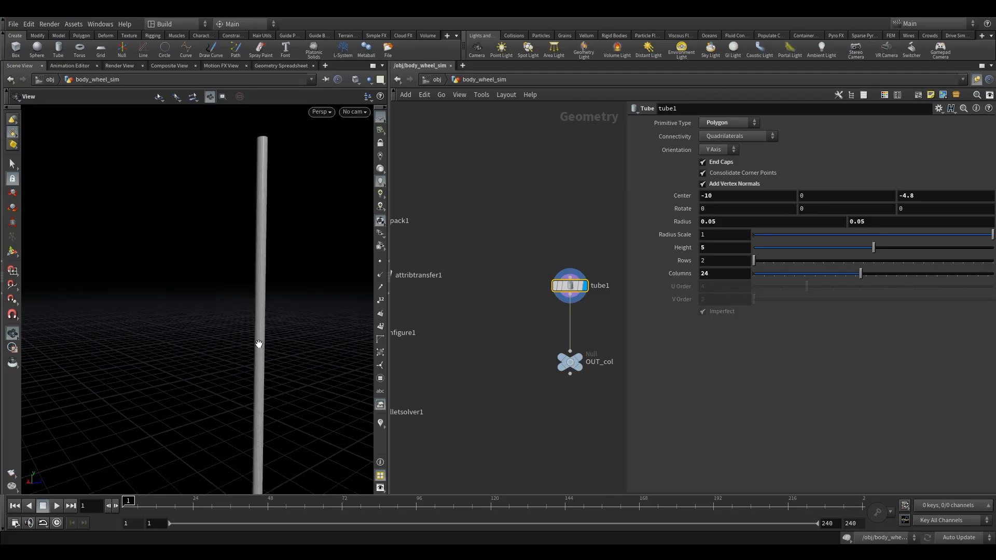
Step: Shift OUT_col aside and add a Box node next to tube1
{"action": "left_click_drag", "start_coordinate": [570, 361], "coordinate": [543, 360]}
{"action": "middle_click_drag", "start_coordinate": [474, 301], "coordinate": [496, 310]}
{"action": "key", "text": "Tab"}
{"action": "type", "text": "bo"}
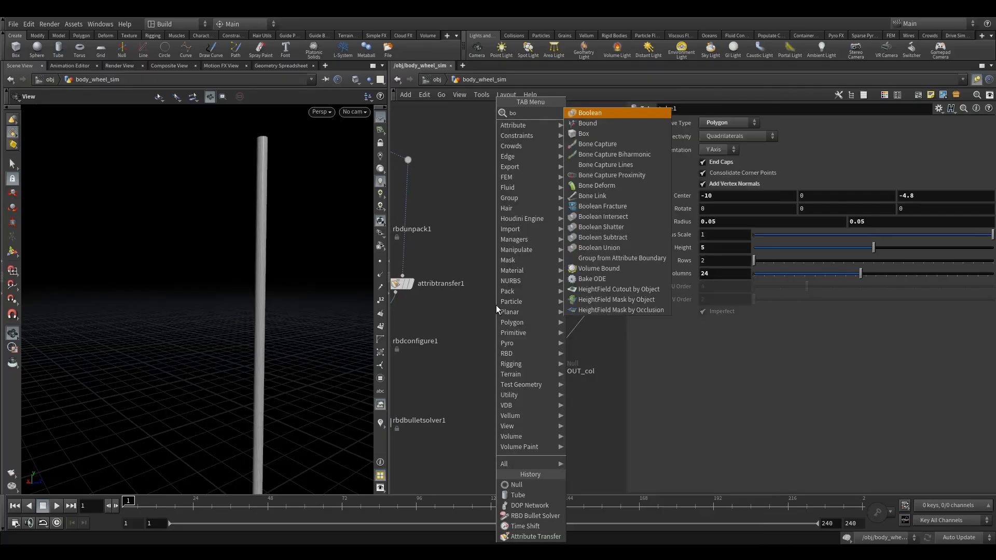
{"action": "type", "text": "x"}
{"action": "key", "text": "Return"}
{"action": "left_click", "coordinate": [497, 293]}
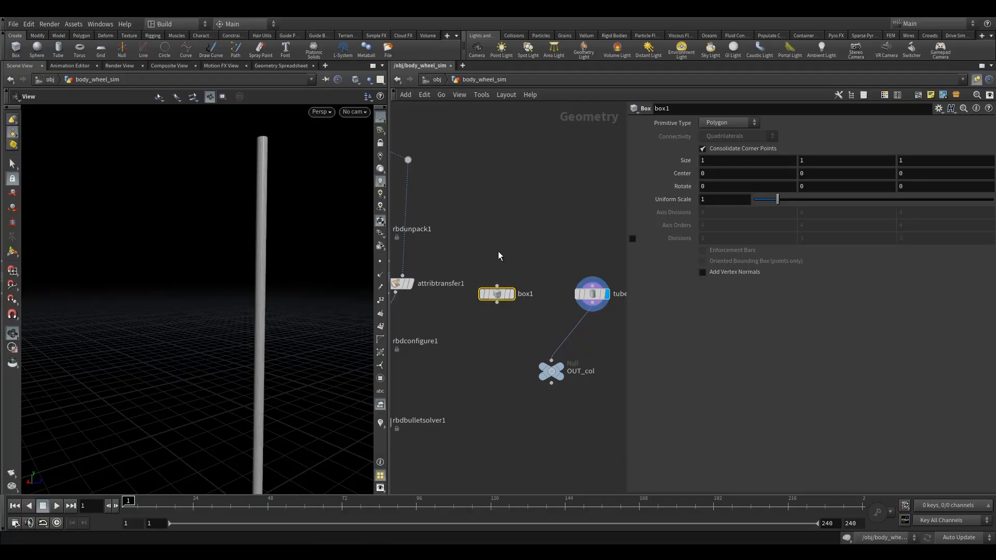
Step: Keep the box as a Polygon primitive and set its center to -8.5, -0.6, -5.5
{"action": "left_click", "coordinate": [725, 127]}
{"action": "left_click", "coordinate": [725, 133]}
{"action": "left_click", "coordinate": [725, 173]}
{"action": "type", "text": "-"}
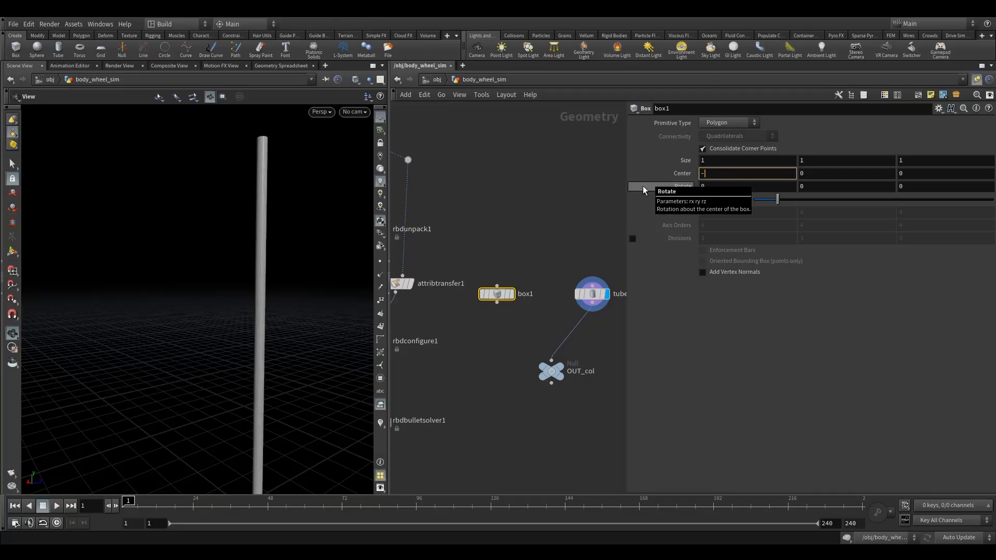
{"action": "type", "text": "8.5"}
{"action": "key", "text": "Tab"}
{"action": "key", "text": "Tab"}
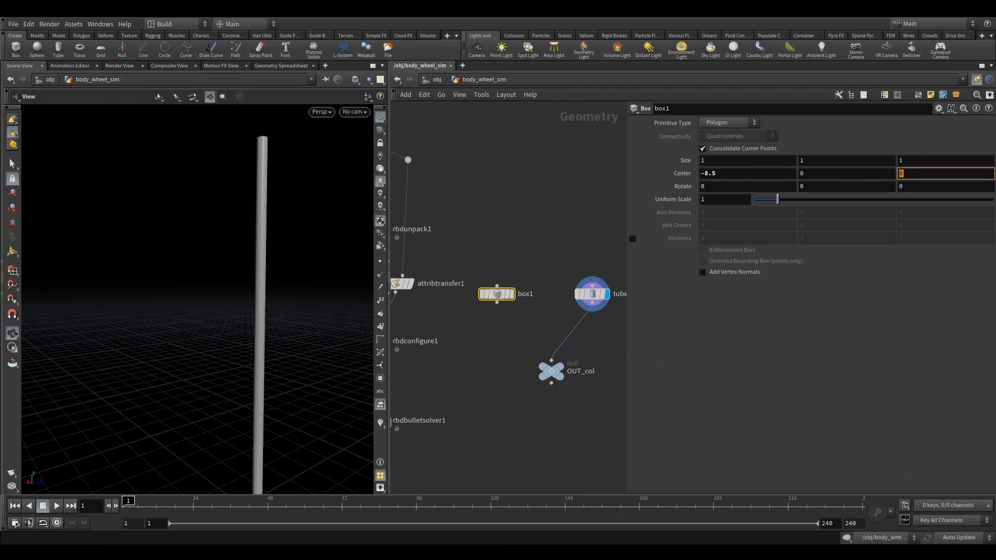
{"action": "left_click_drag", "start_coordinate": [484, 244], "coordinate": [561, 369]}
{"action": "left_click", "coordinate": [805, 177]}
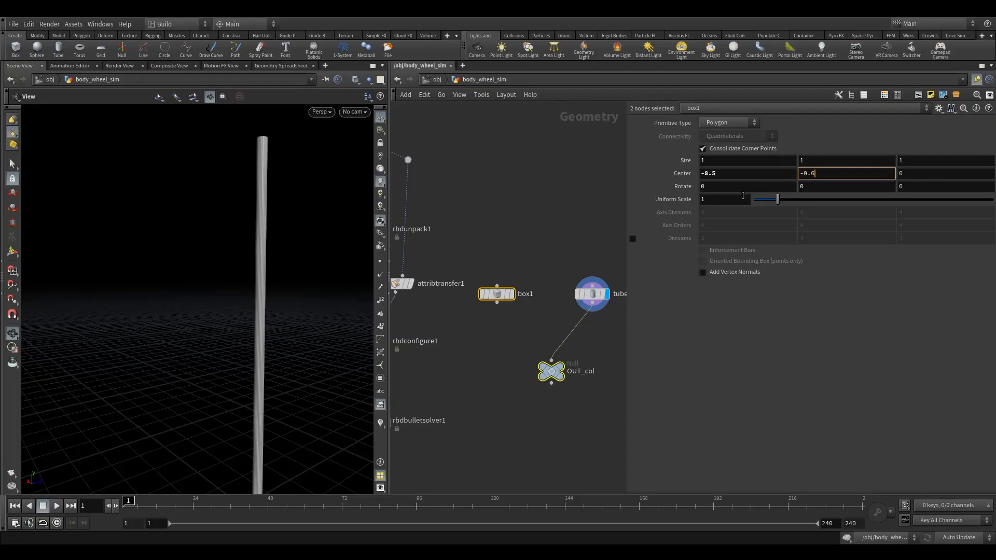
{"action": "left_click", "coordinate": [927, 173]}
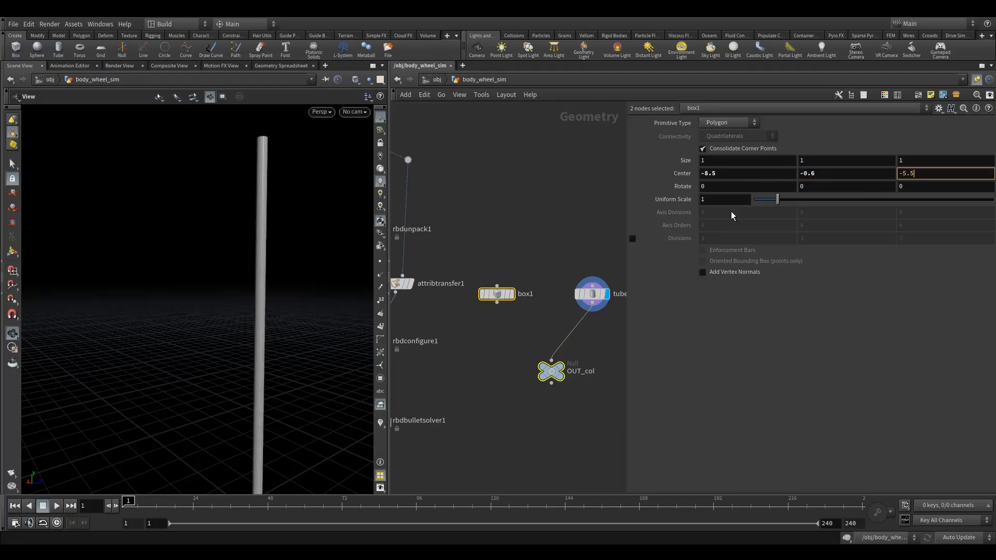
Step: Rotate the box 15 degrees around Y and display it in the viewport
{"action": "left_click", "coordinate": [817, 187]}
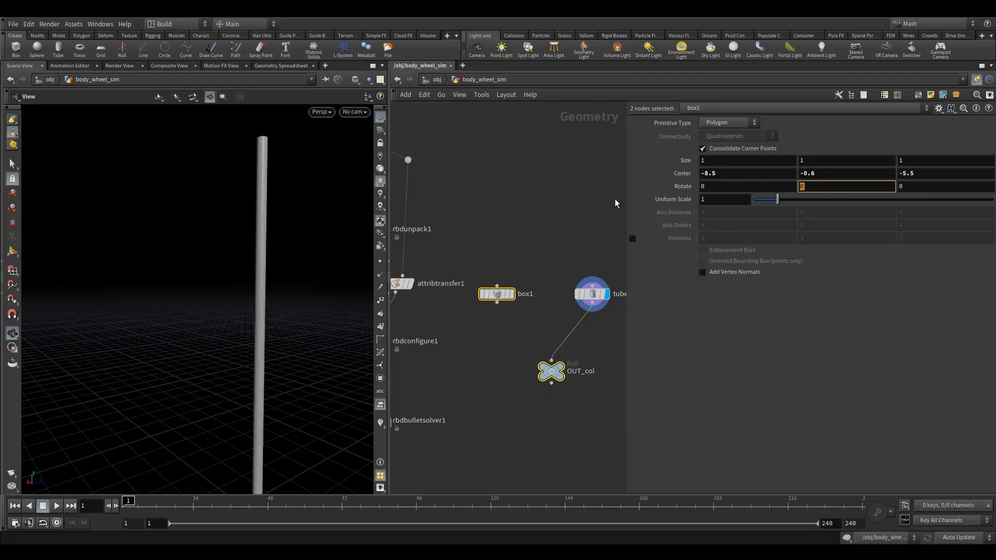
{"action": "type", "text": "15"}
{"action": "key", "text": "Return"}
{"action": "left_click", "coordinate": [545, 357]}
{"action": "left_click", "coordinate": [510, 294]}
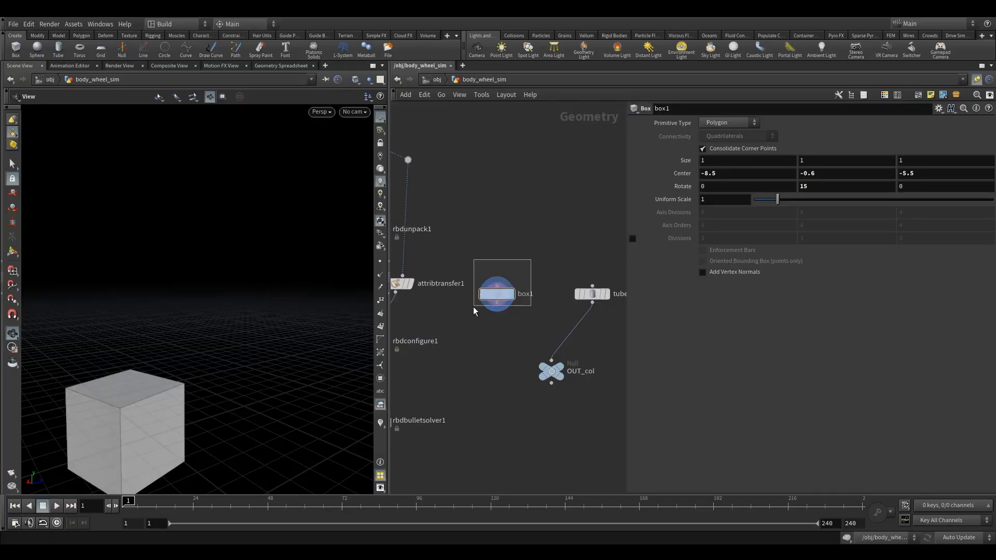
Step: Show rbdconfigure1 as a template and check the box's placement relative to the car
{"action": "left_click", "coordinate": [573, 393]}
{"action": "left_click_drag", "start_coordinate": [237, 328], "coordinate": [212, 314]}
{"action": "scroll", "coordinate": [449, 347], "scroll_direction": "down", "scroll_amount": 2}
{"action": "middle_click_drag", "start_coordinate": [449, 347], "coordinate": [485, 303]}
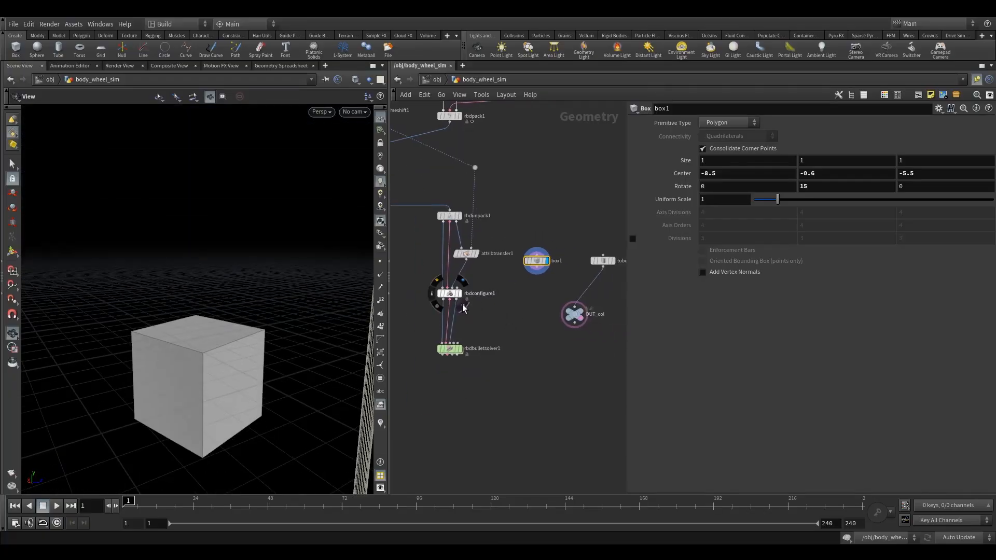
{"action": "left_click", "coordinate": [462, 306]}
{"action": "left_click_drag", "start_coordinate": [269, 322], "coordinate": [322, 332]}
Step: Add a Merge node combining box1 and tube1, and feed its output into the RBD Bullet Solver
{"action": "key", "text": "Tab"}
{"action": "type", "text": "merg"}
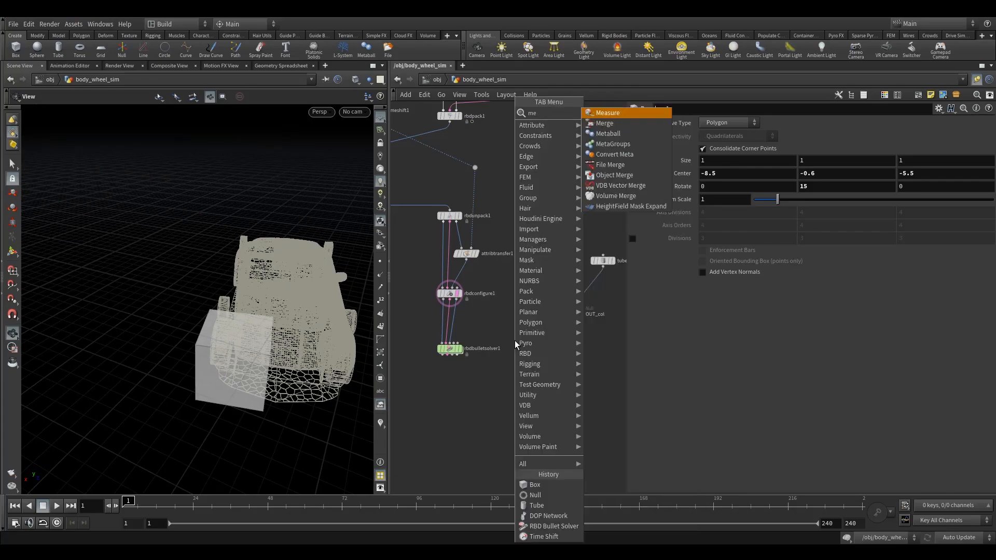
{"action": "left_click", "coordinate": [605, 113]}
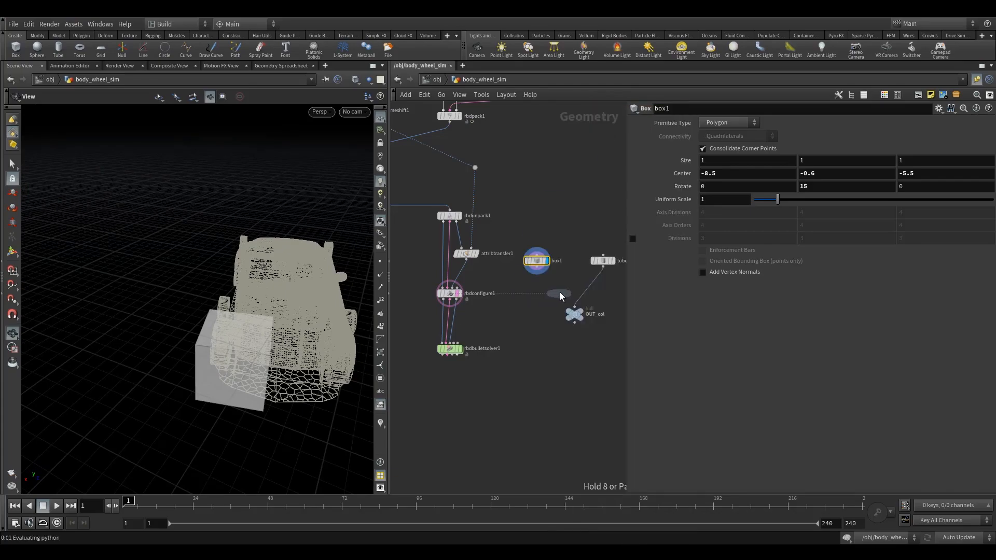
{"action": "left_click", "coordinate": [559, 292]}
{"action": "mouse_move", "coordinate": [560, 295]}
{"action": "left_mouse_down"}
{"action": "mouse_move", "coordinate": [534, 303]}
{"action": "mouse_move", "coordinate": [553, 293]}
{"action": "left_mouse_up"}
{"action": "left_click_drag", "start_coordinate": [603, 273], "coordinate": [602, 266]}
{"action": "mouse_move", "coordinate": [574, 313]}
{"action": "left_mouse_down"}
{"action": "mouse_move", "coordinate": [602, 321]}
{"action": "mouse_move", "coordinate": [563, 303]}
{"action": "left_mouse_up"}
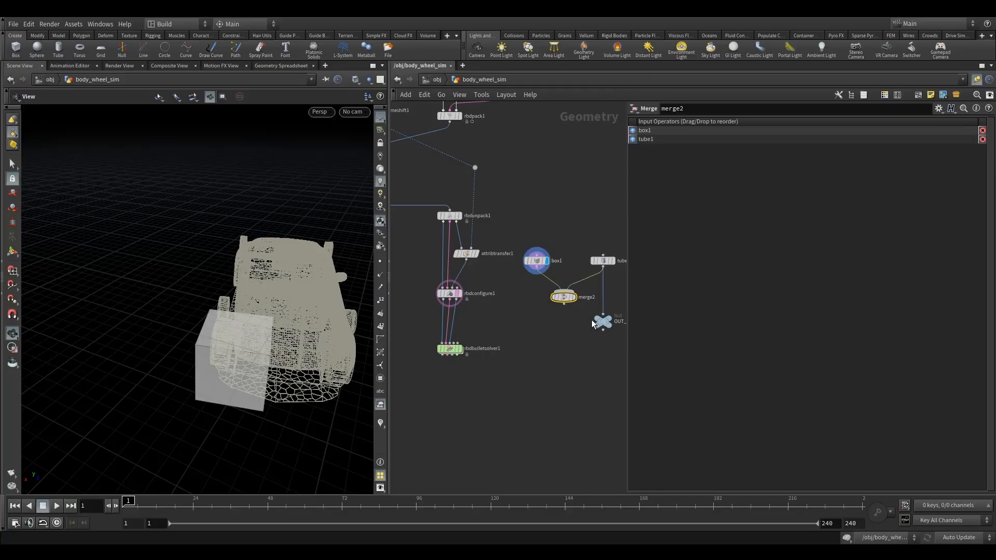
{"action": "left_click", "coordinate": [603, 321]}
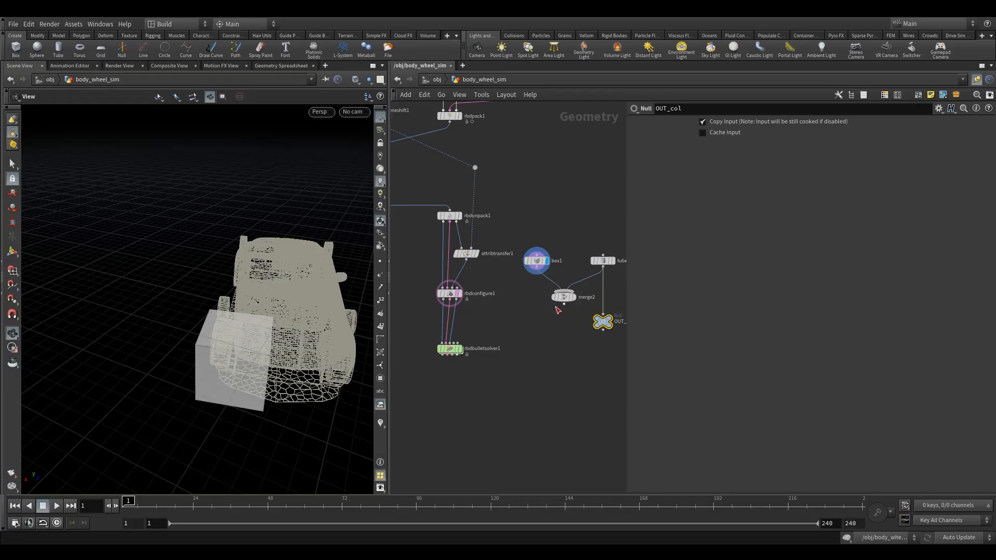
{"action": "left_click_drag", "start_coordinate": [563, 306], "coordinate": [457, 343]}
Step: Go to frame 77 and keyframe box1's Center Y at -0.6
{"action": "left_click", "coordinate": [536, 260]}
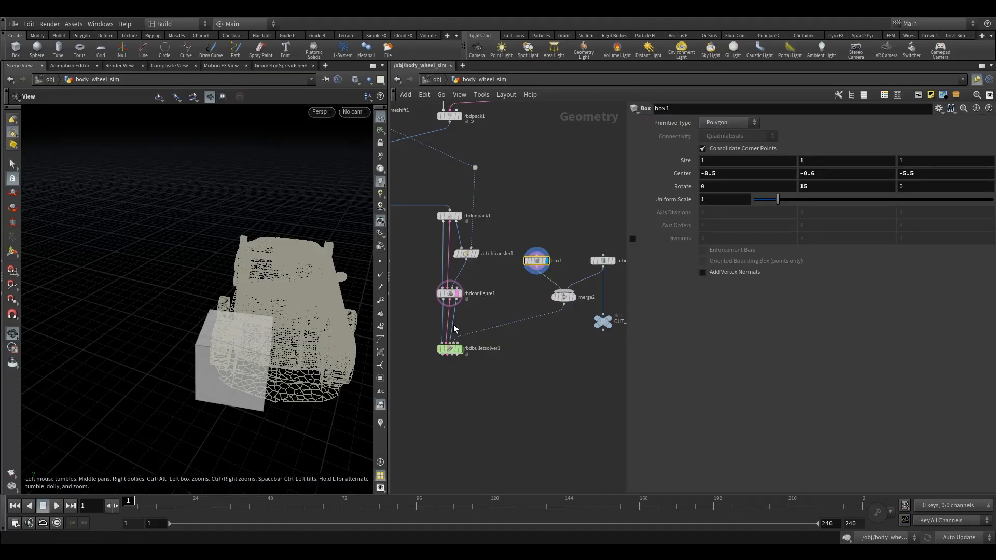
{"action": "left_click", "coordinate": [358, 510]}
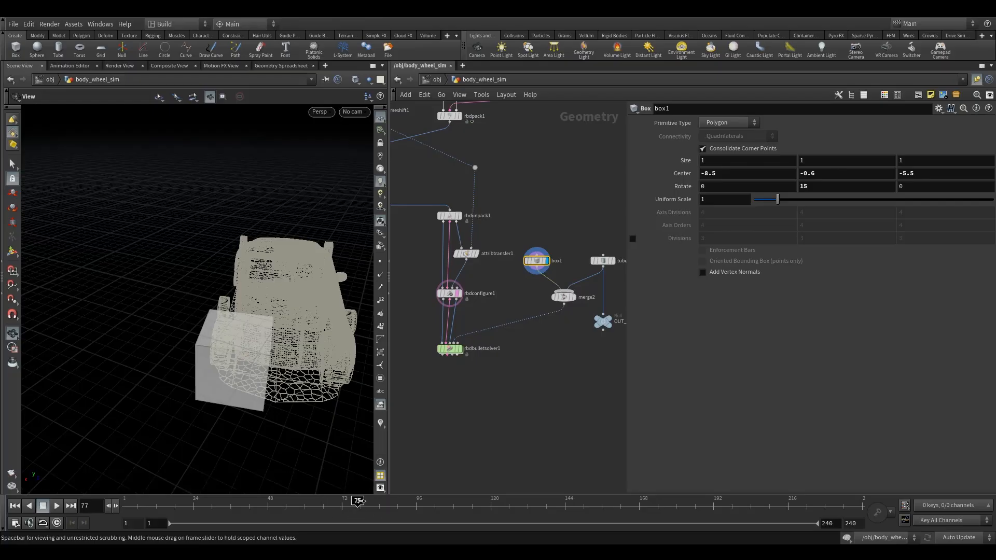
{"action": "left_click", "coordinate": [821, 174], "text": "alt"}
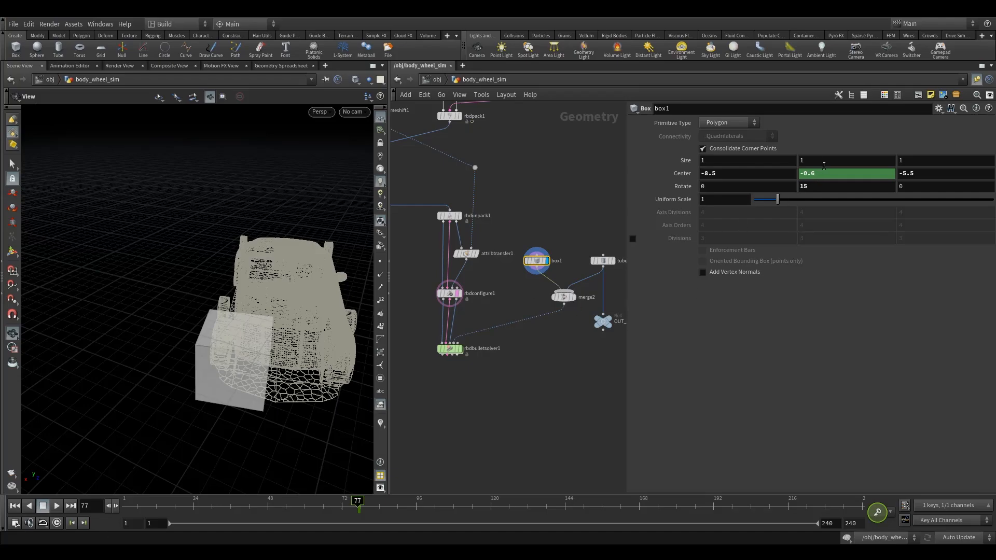
Step: Go to frame 79 and keyframe box1's Center Y at -0.4, checking its placement against the car
{"action": "left_click_drag", "start_coordinate": [223, 343], "coordinate": [295, 327]}
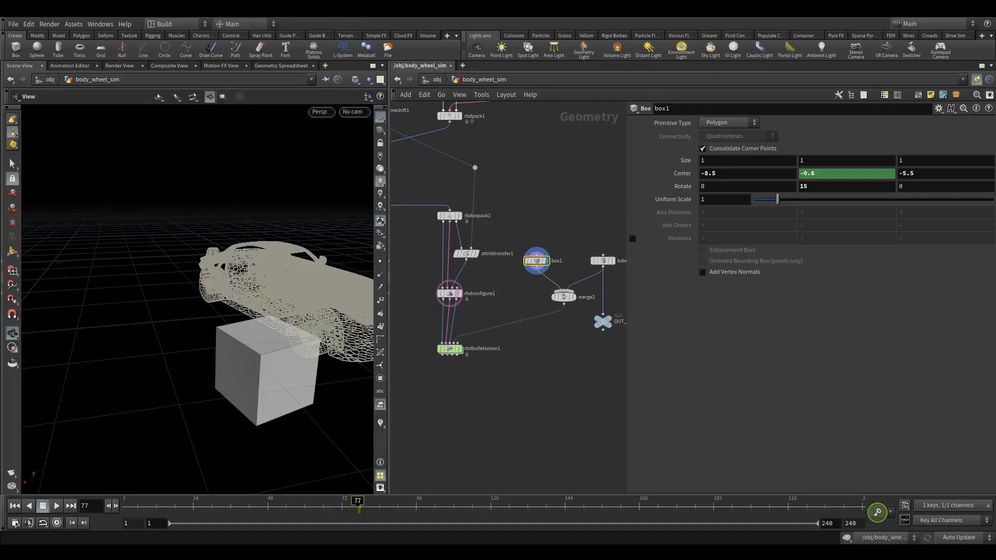
{"action": "left_click", "coordinate": [115, 506]}
{"action": "left_click", "coordinate": [115, 506]}
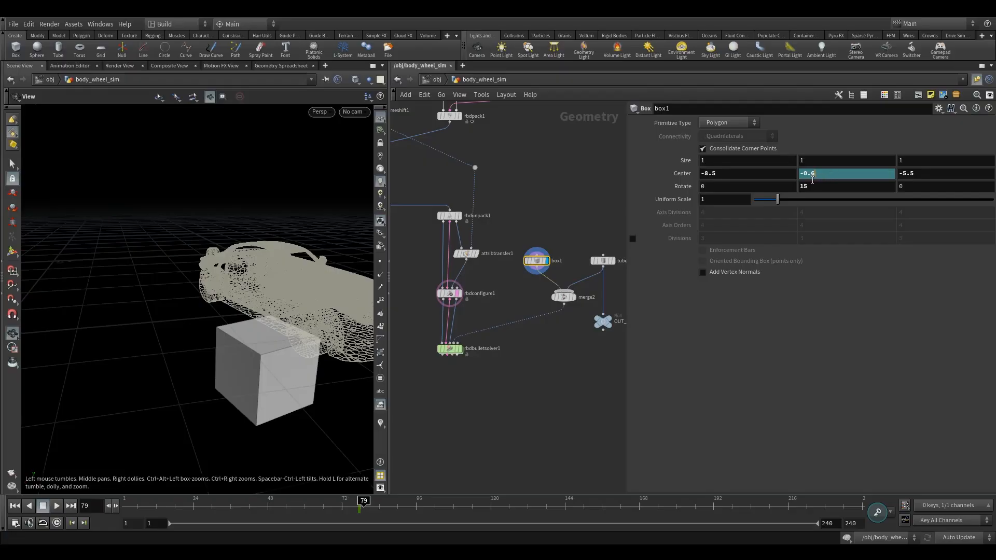
{"action": "type", "text": "4"}
{"action": "left_click", "coordinate": [571, 195]}
{"action": "mouse_move", "coordinate": [238, 307]}
{"action": "left_mouse_down"}
{"action": "mouse_move", "coordinate": [261, 313]}
{"action": "mouse_move", "coordinate": [289, 298]}
{"action": "mouse_move", "coordinate": [245, 321]}
{"action": "left_mouse_up"}
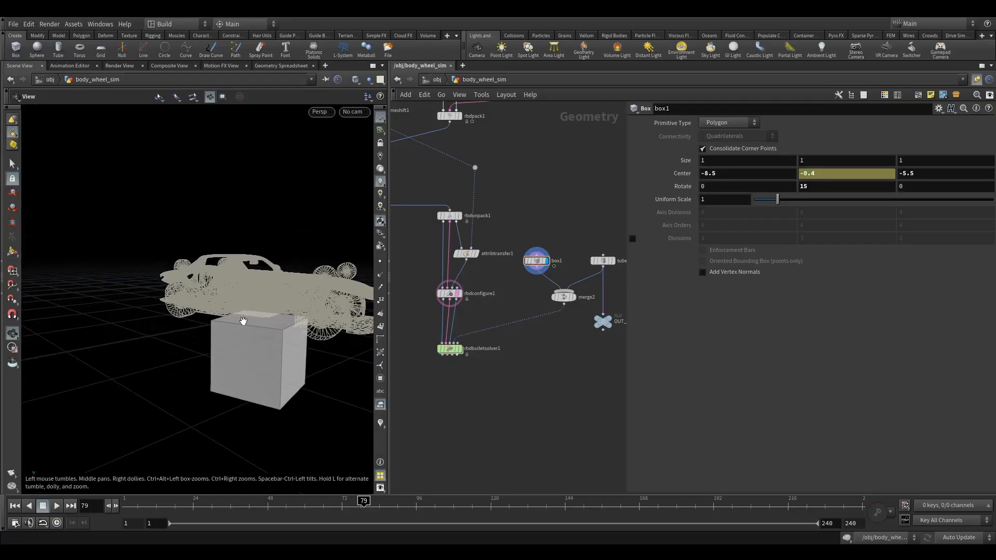
{"action": "right_click_drag", "start_coordinate": [245, 321], "coordinate": [325, 322]}
{"action": "left_click_drag", "start_coordinate": [325, 322], "coordinate": [223, 332]}
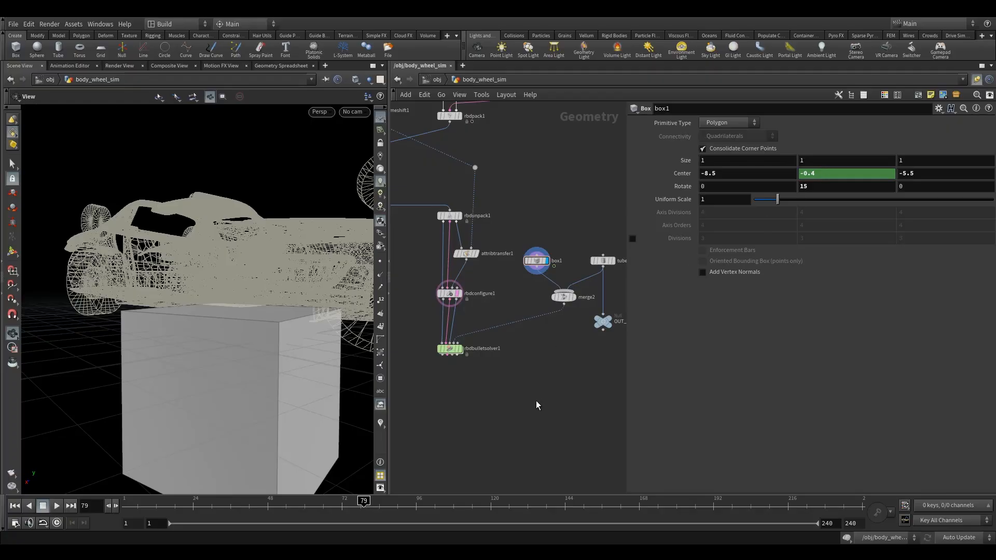
{"action": "left_click", "coordinate": [536, 260]}
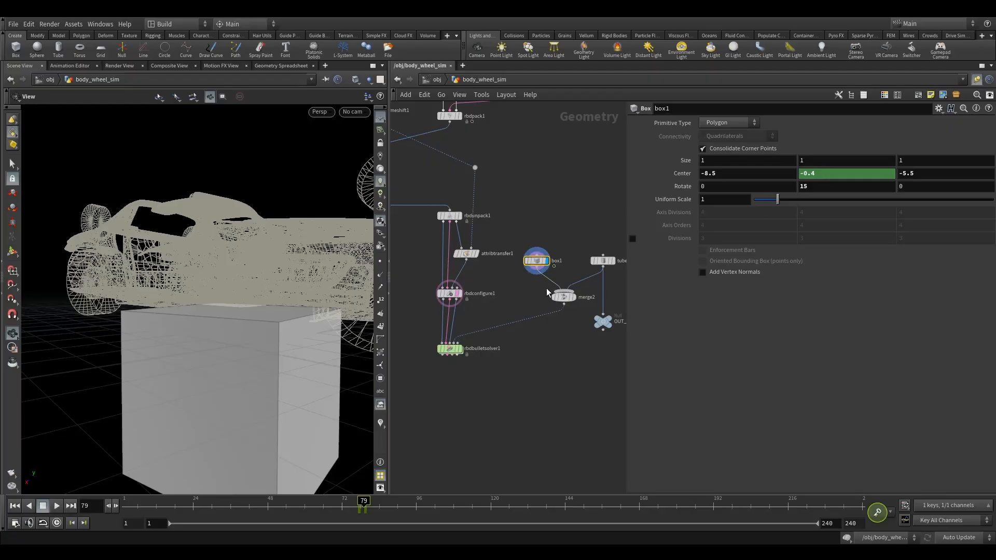
Step: Go to frame 81 and keyframe box1's Center Y at -0.5
{"action": "double_click", "coordinate": [116, 506]}
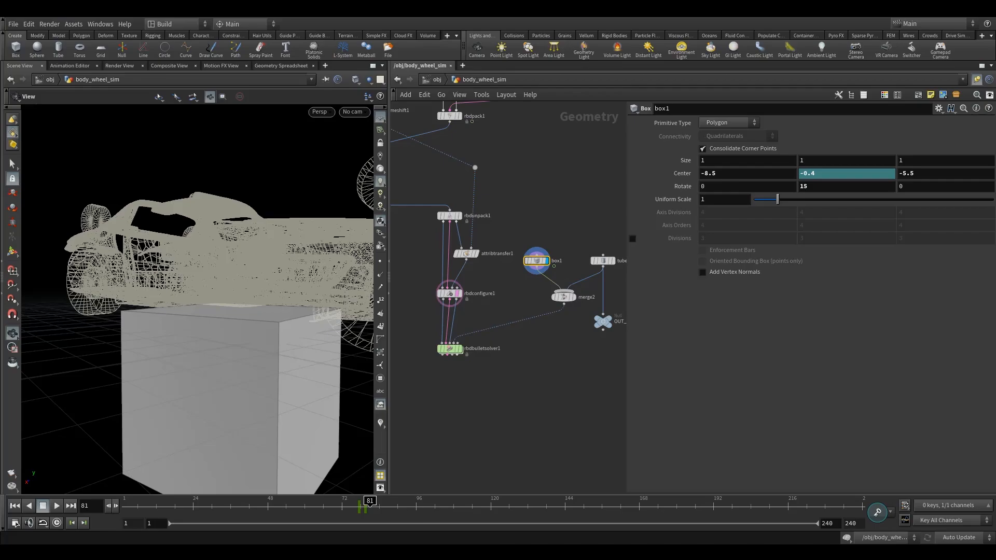
{"action": "left_click_drag", "start_coordinate": [811, 175], "coordinate": [829, 180]}
{"action": "type", "text": "5"}
{"action": "key", "text": "Return"}
{"action": "mouse_move", "coordinate": [253, 344]}
{"action": "left_mouse_down"}
{"action": "mouse_move", "coordinate": [284, 344]}
{"action": "mouse_move", "coordinate": [266, 349]}
{"action": "left_mouse_up"}
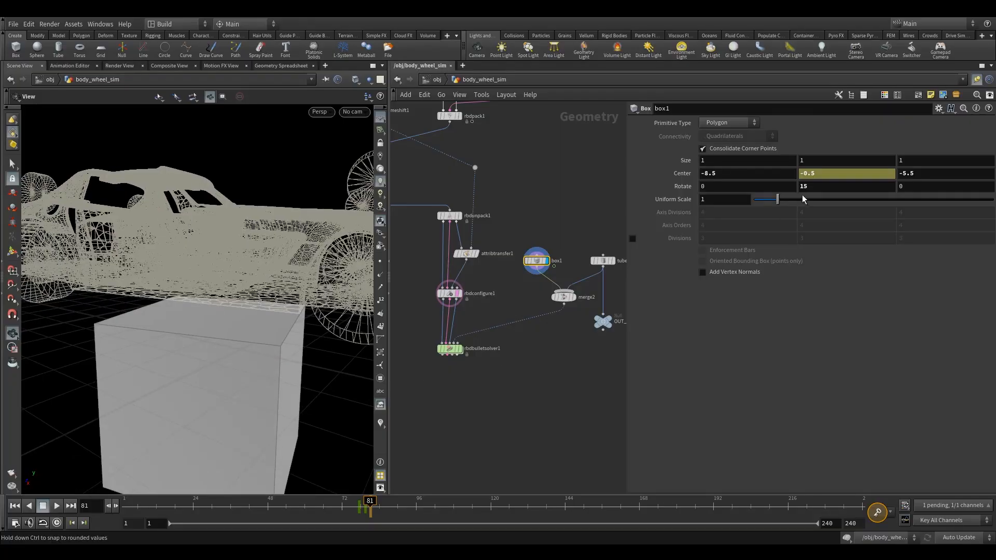
{"action": "left_click", "coordinate": [824, 174], "text": "alt"}
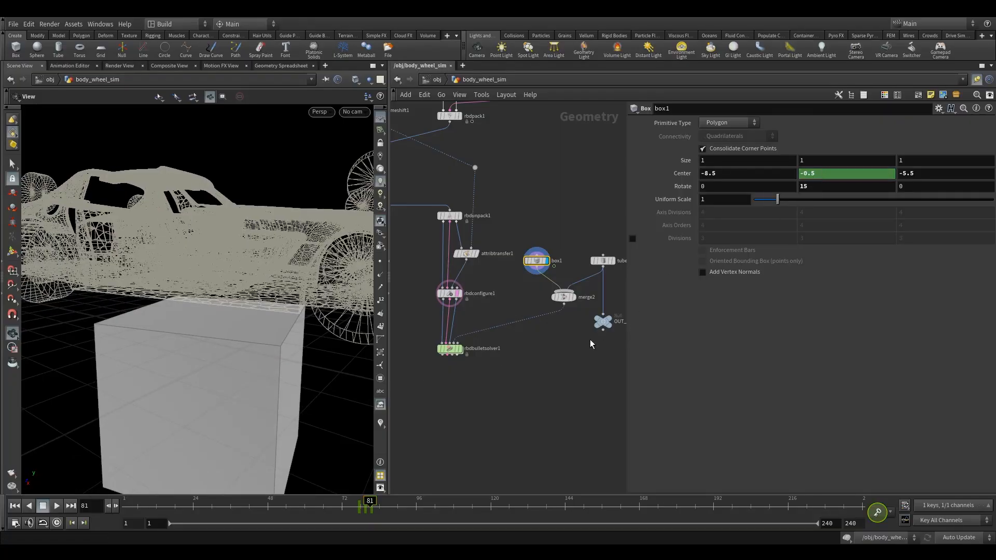
Step: Scrub between frames 79 and 81 and examine how the animated box meets the underside of the car
{"action": "middle_click_drag", "start_coordinate": [602, 345], "coordinate": [556, 329]}
{"action": "mouse_move", "coordinate": [369, 502]}
{"action": "left_mouse_down"}
{"action": "mouse_move", "coordinate": [348, 502]}
{"action": "mouse_move", "coordinate": [364, 502]}
{"action": "left_mouse_up"}
{"action": "left_click_drag", "start_coordinate": [209, 317], "coordinate": [289, 349]}
{"action": "left_click", "coordinate": [365, 502]}
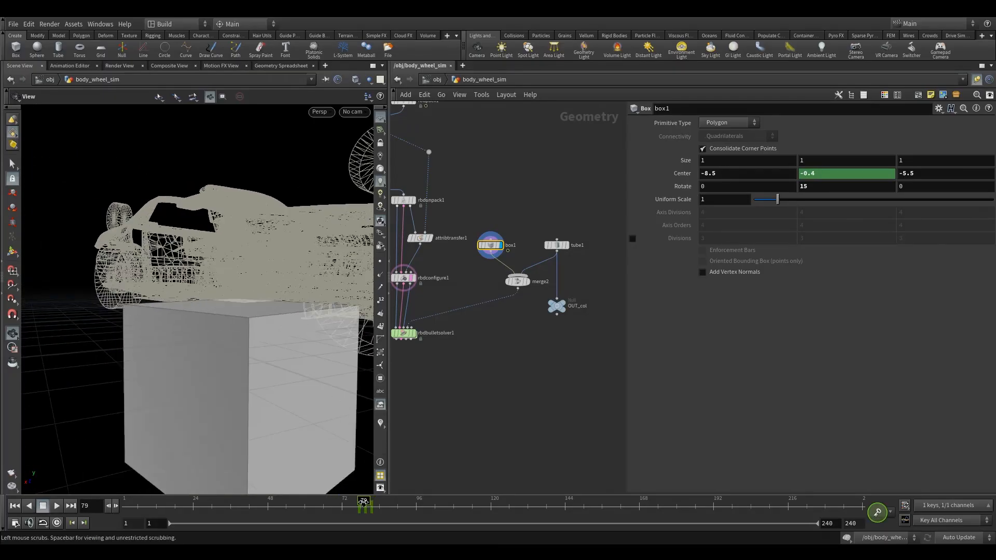
{"action": "left_click_drag", "start_coordinate": [275, 328], "coordinate": [264, 331]}
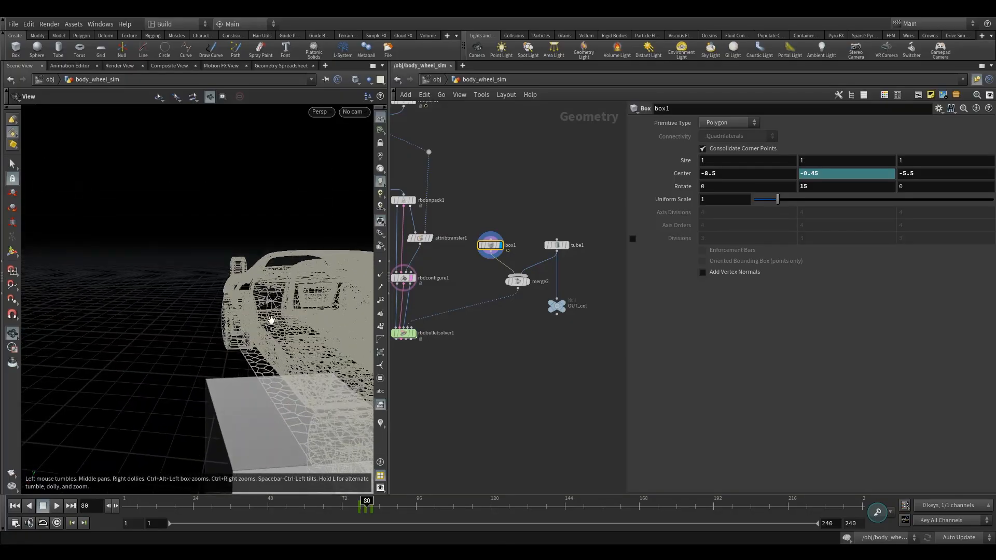
{"action": "left_click_drag", "start_coordinate": [283, 395], "coordinate": [238, 356]}
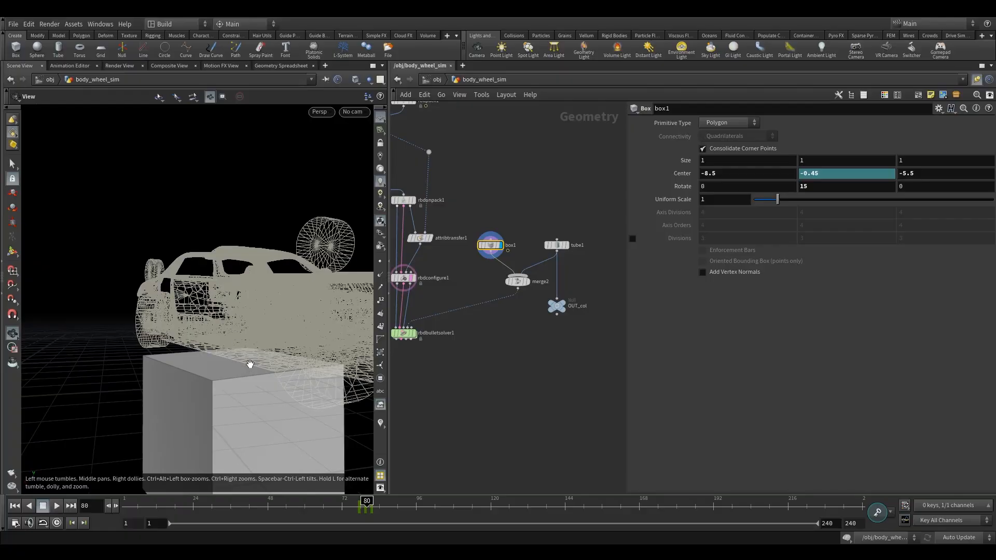
{"action": "middle_click_drag", "start_coordinate": [439, 294], "coordinate": [468, 291]}
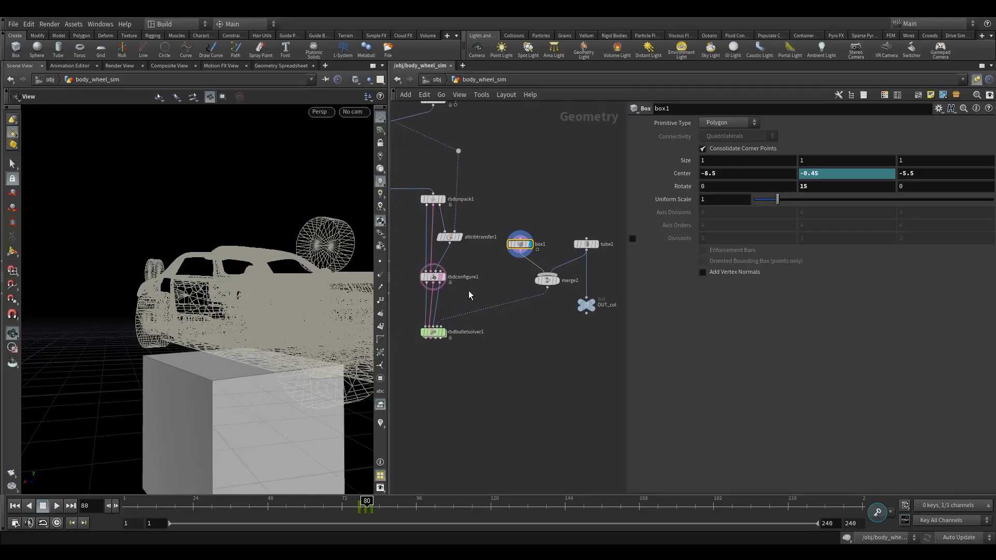
Step: Turn off the rbdconfigure1 template display and select the RBD Bullet Solver node at frame 1
{"action": "left_click", "coordinate": [437, 278]}
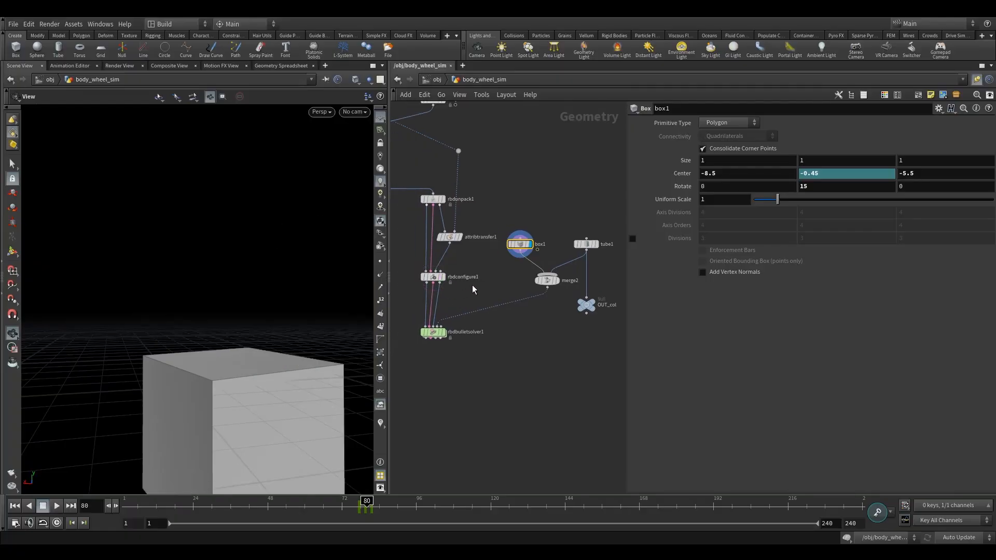
{"action": "left_click", "coordinate": [30, 505]}
{"action": "left_click", "coordinate": [433, 332]}
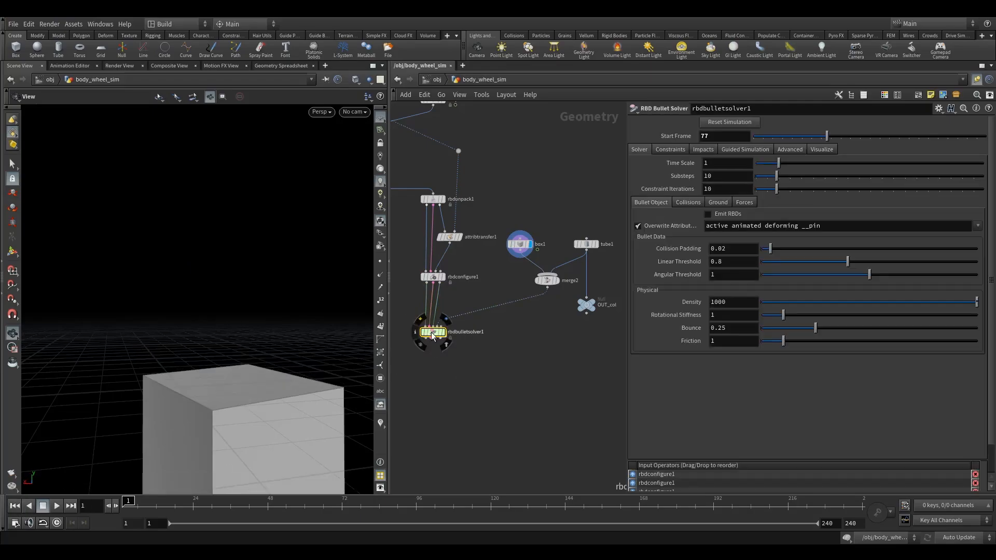